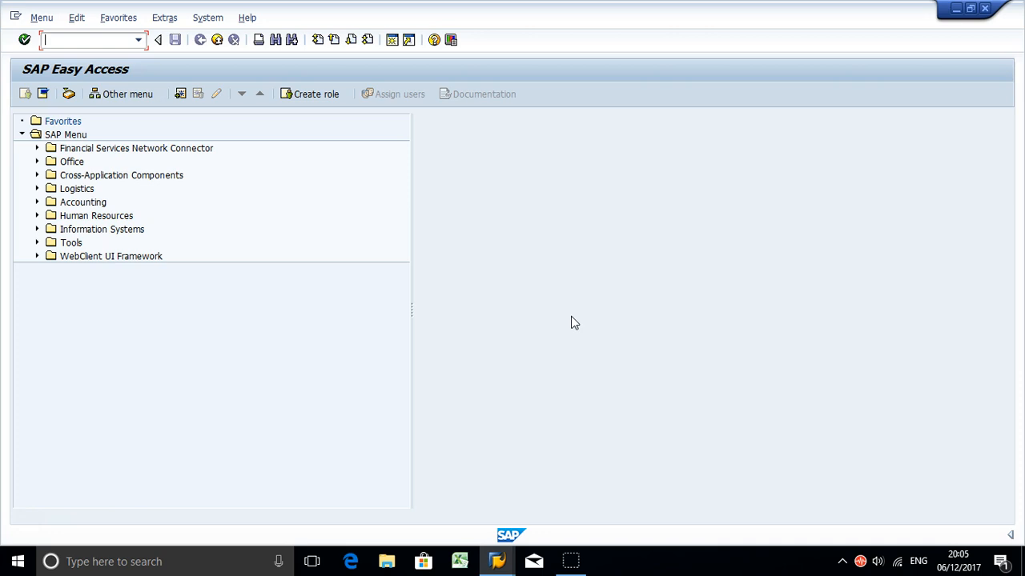
- Open the customer mass maintenance transaction XD99 and dismiss the introductory table selection information
left_click(76, 45)
type("XD99")
key("Return")
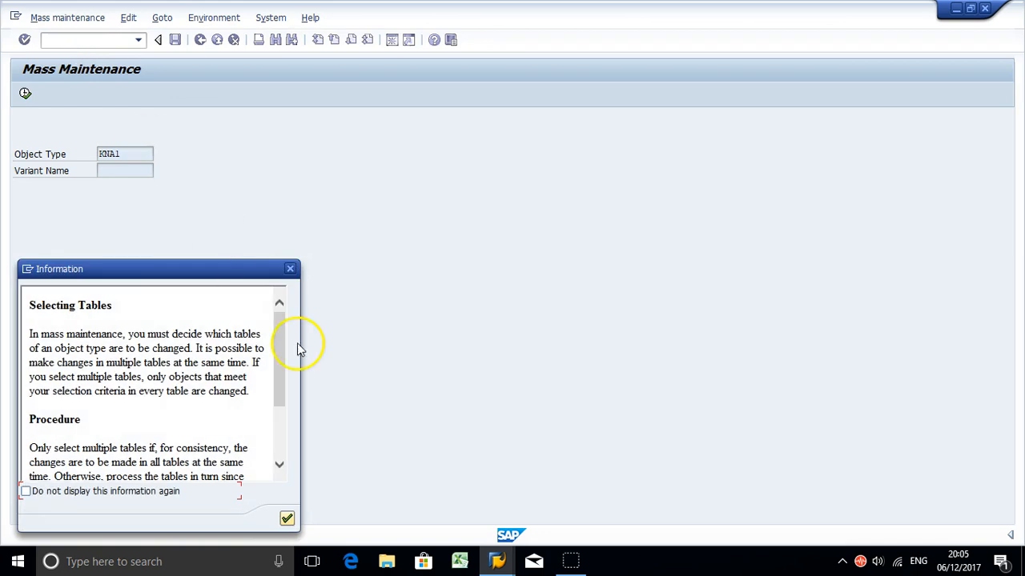
left_click(287, 518)
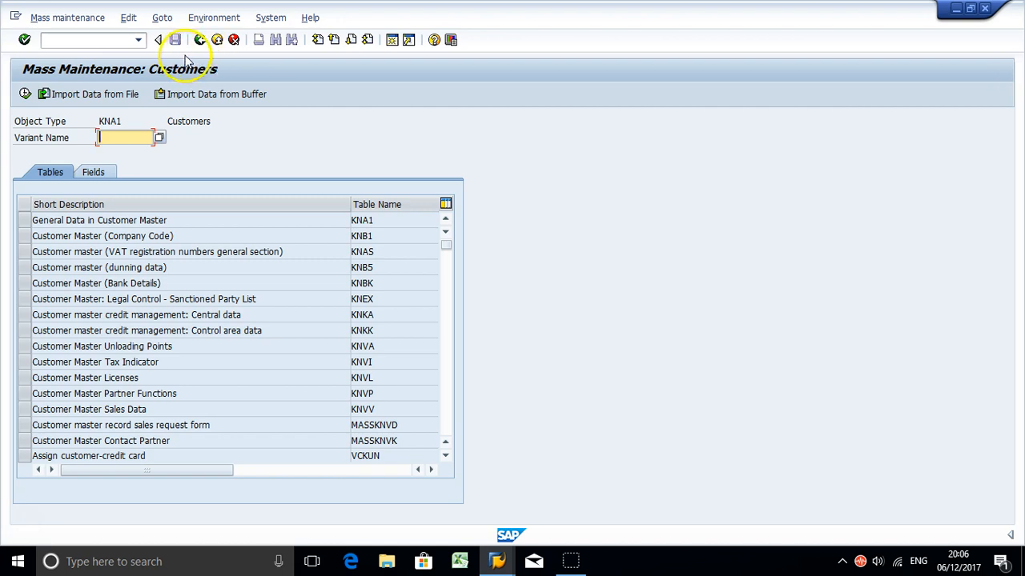
left_click(84, 41)
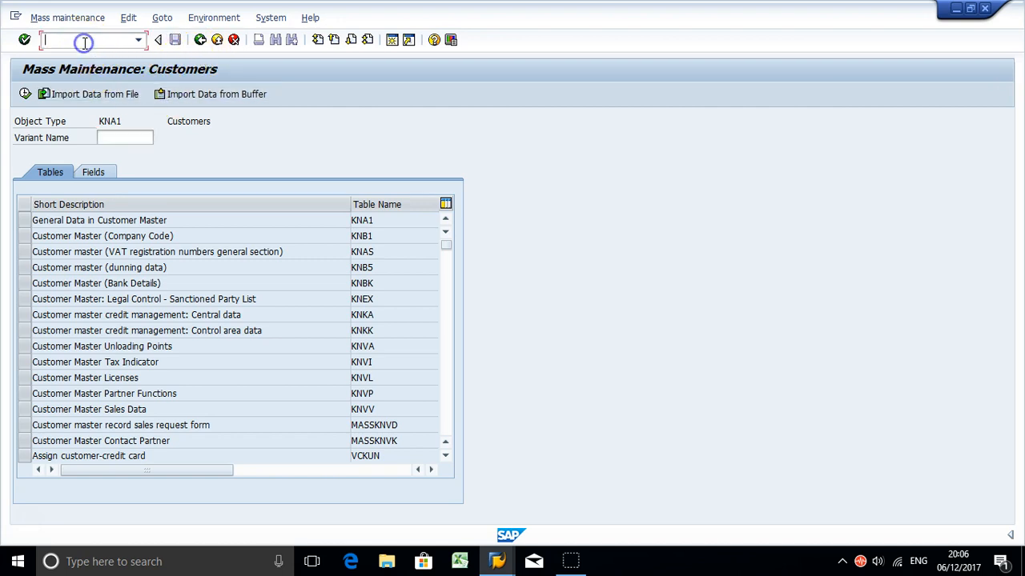
type("XD((")
key("BackSpace")
key("BackSpace")
type("99")
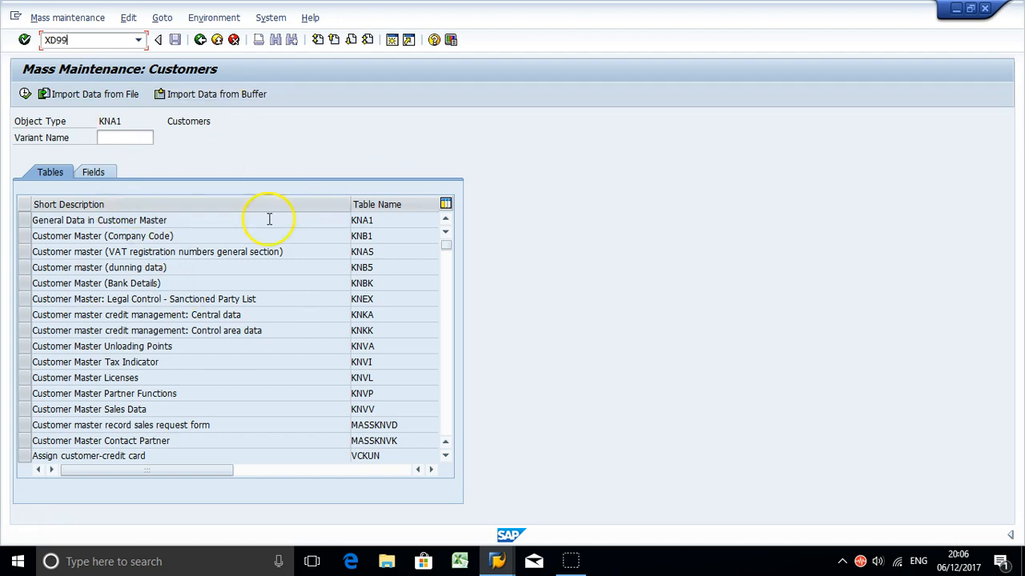
left_click(169, 122)
left_click_drag(169, 122, 239, 140)
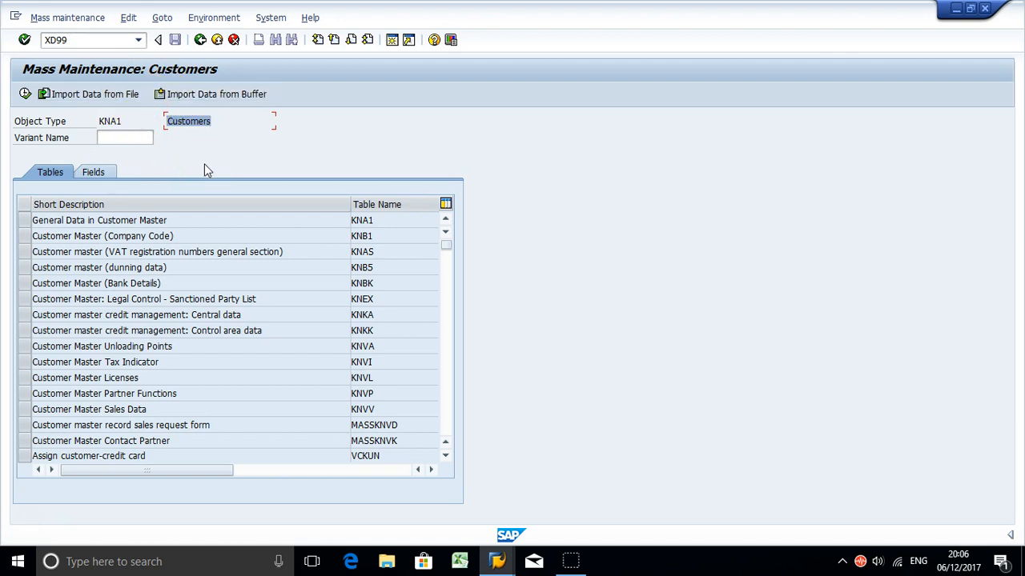
left_click(94, 41)
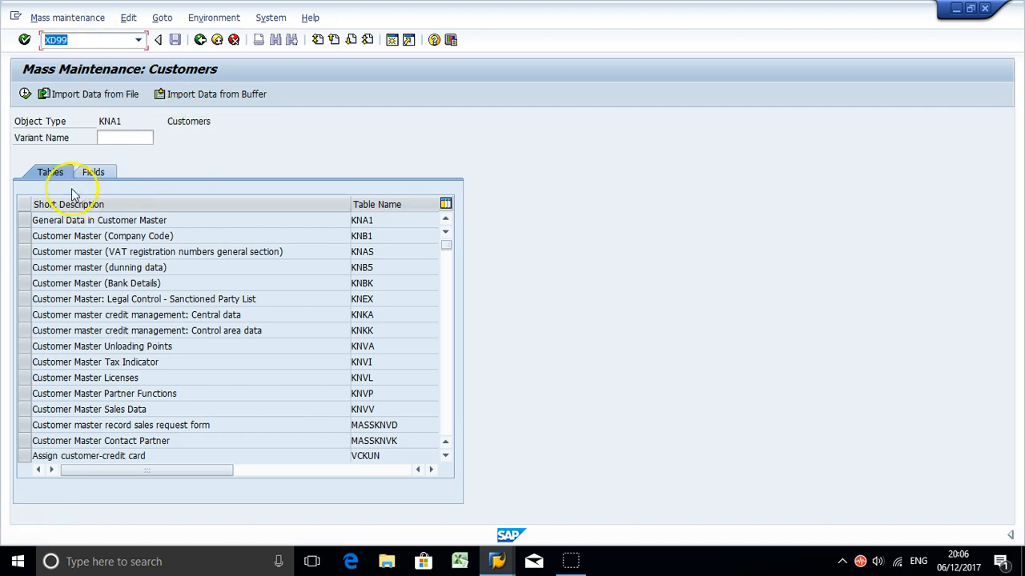
- Select the customer tables KNA1, KNB1 and KNAS, and clear the selection of all three again
left_click(24, 220)
left_click(23, 237)
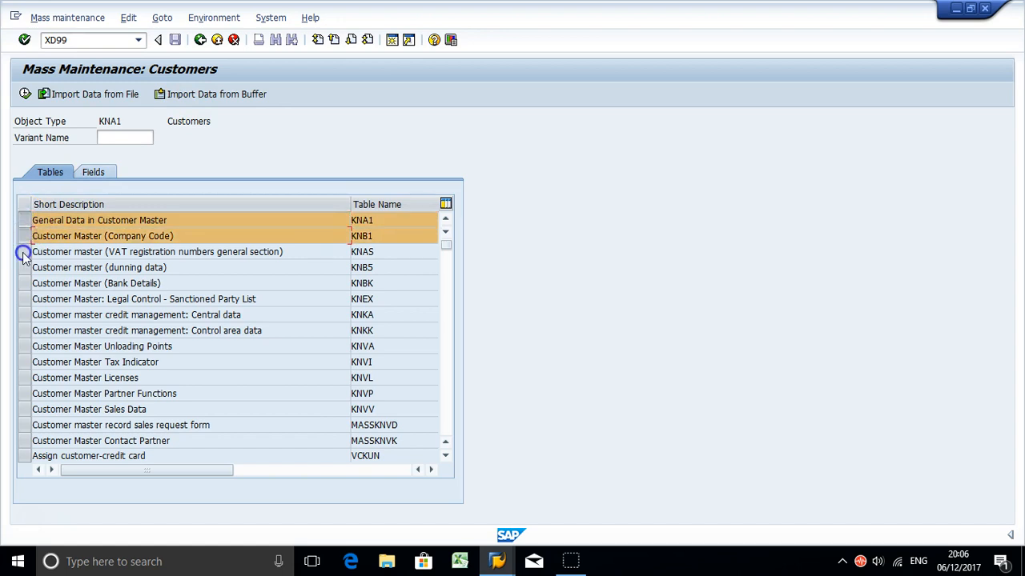
left_click(24, 251)
left_click(23, 237)
left_click(23, 221)
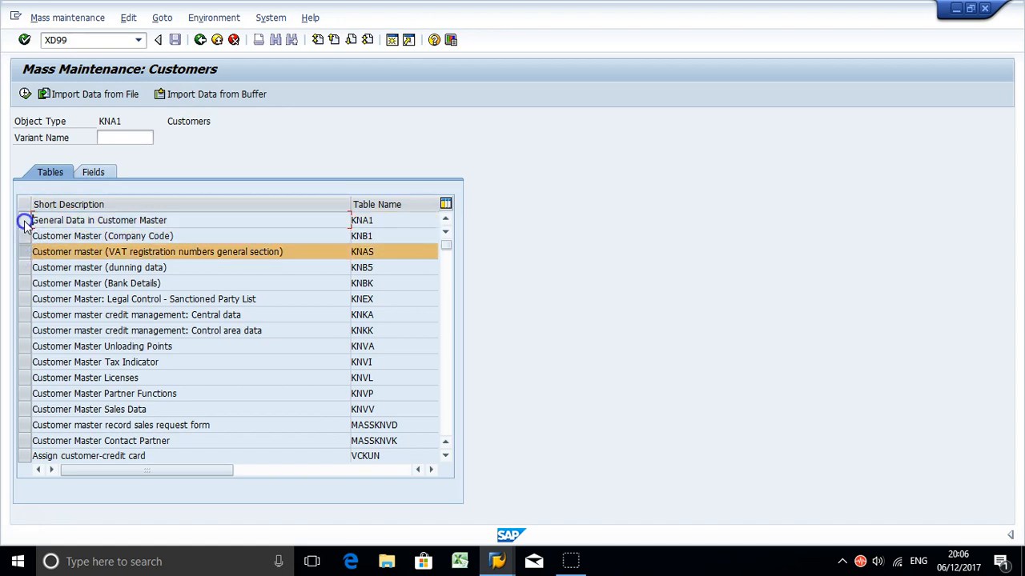
left_click(23, 252)
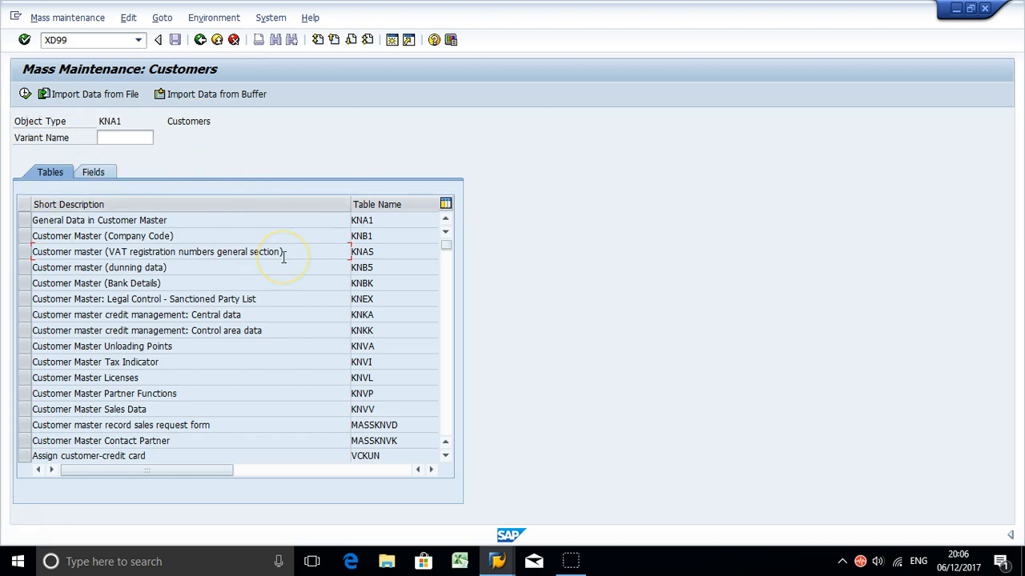
- Display the list of customer fields available for mass maintenance
left_click(170, 257)
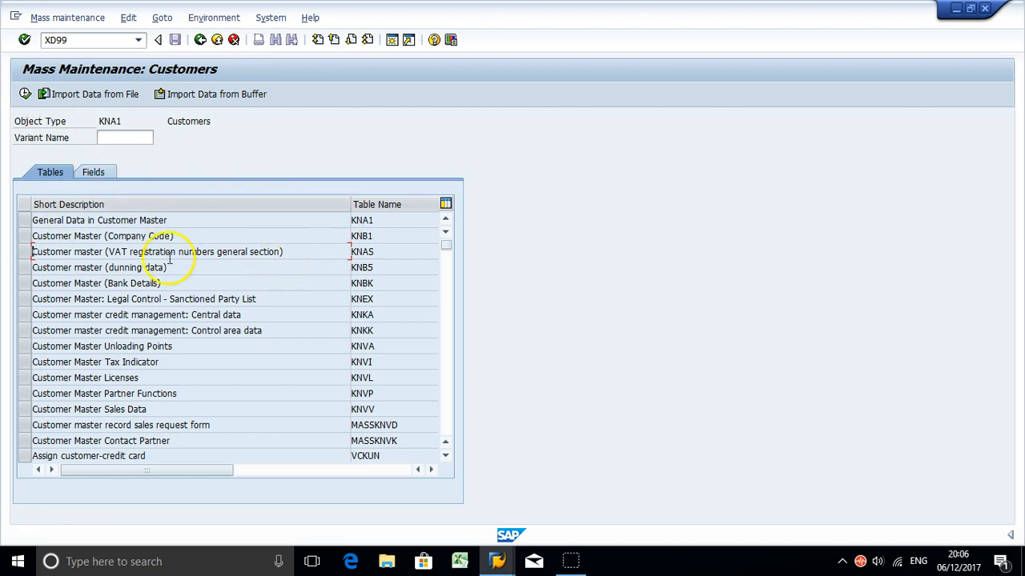
left_click(50, 173)
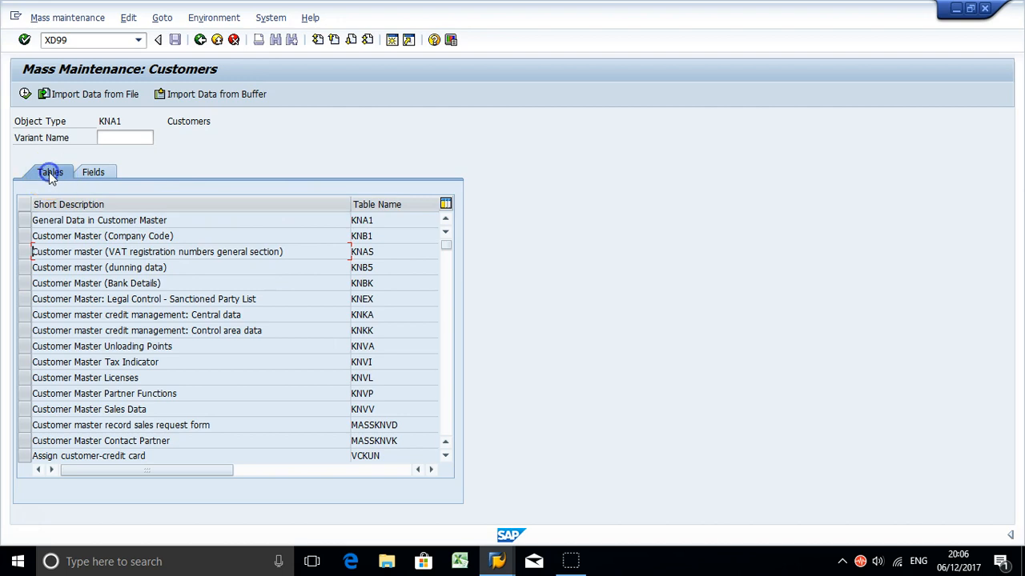
left_click(75, 235)
left_click(92, 172)
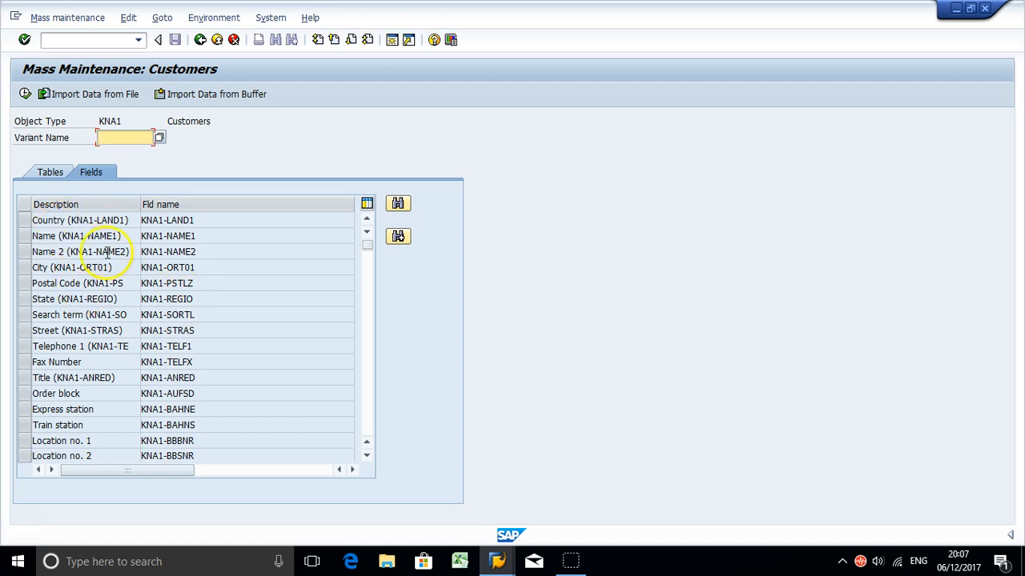
- Leave customer maintenance and open the general mass maintenance transaction MASS
left_click(90, 44)
type("/nMASS")
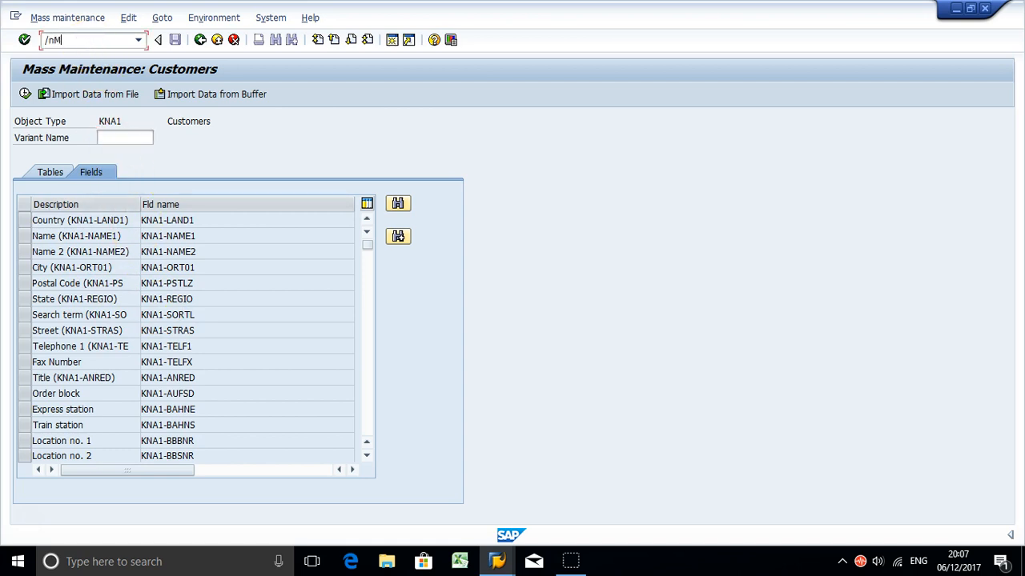
key("Return")
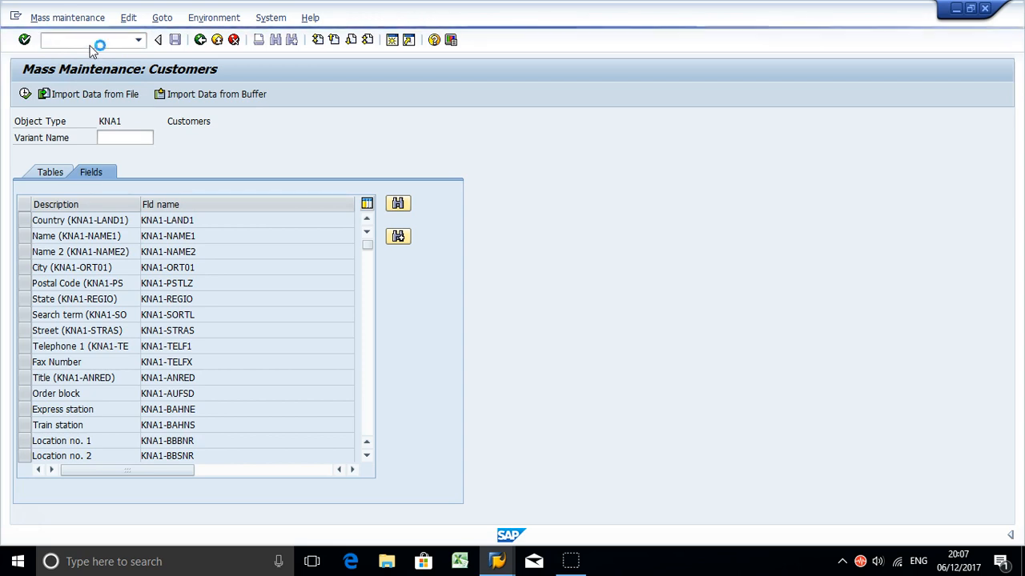
- Examine the available mass maintenance object types, including sales orders, customer quotations, purchase contracts, purchase orders and purchase requisitions, without choosing one
left_click(99, 155)
left_click(119, 155)
left_click(159, 154)
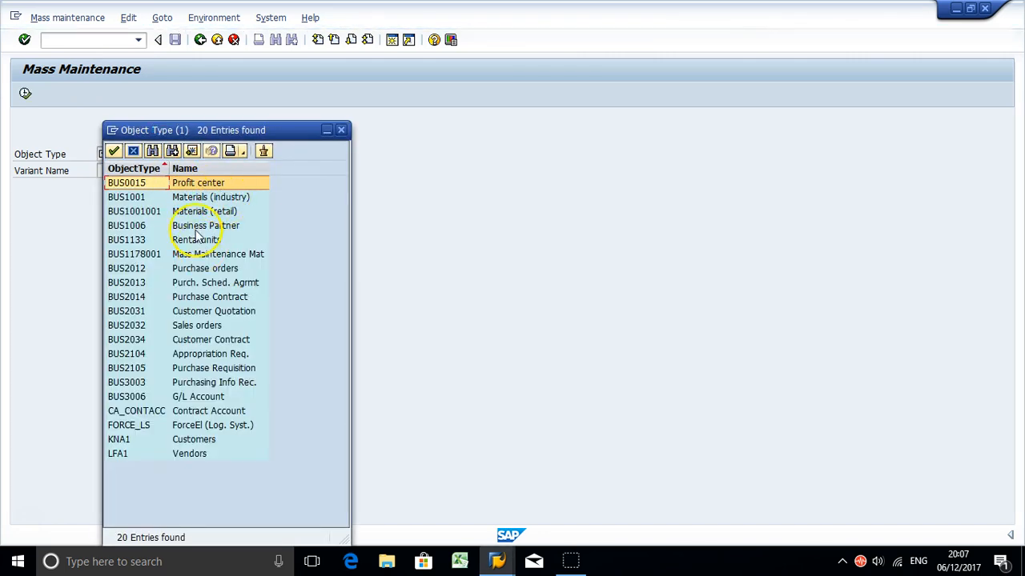
left_click(196, 326)
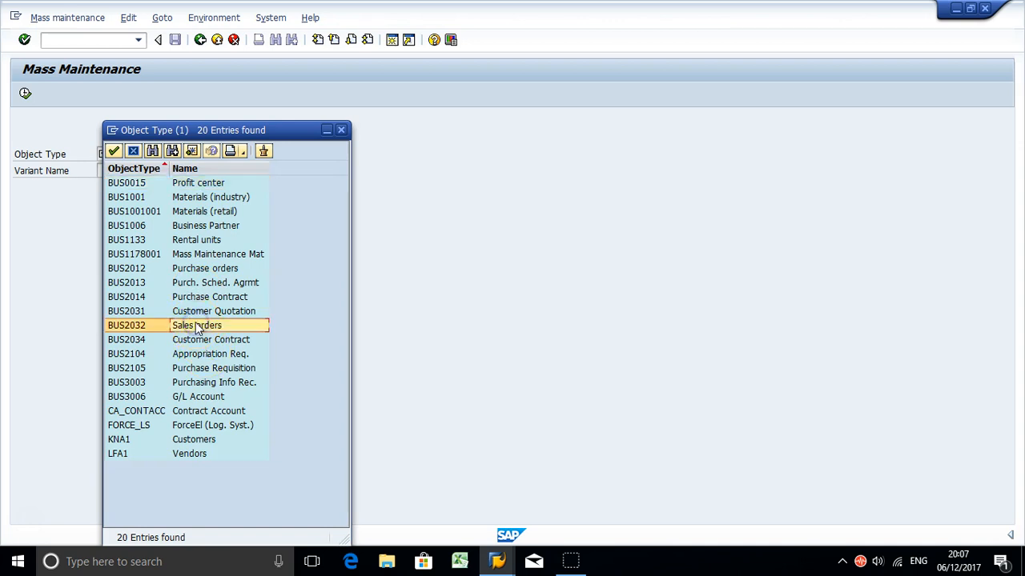
left_click(209, 312)
left_click(214, 299)
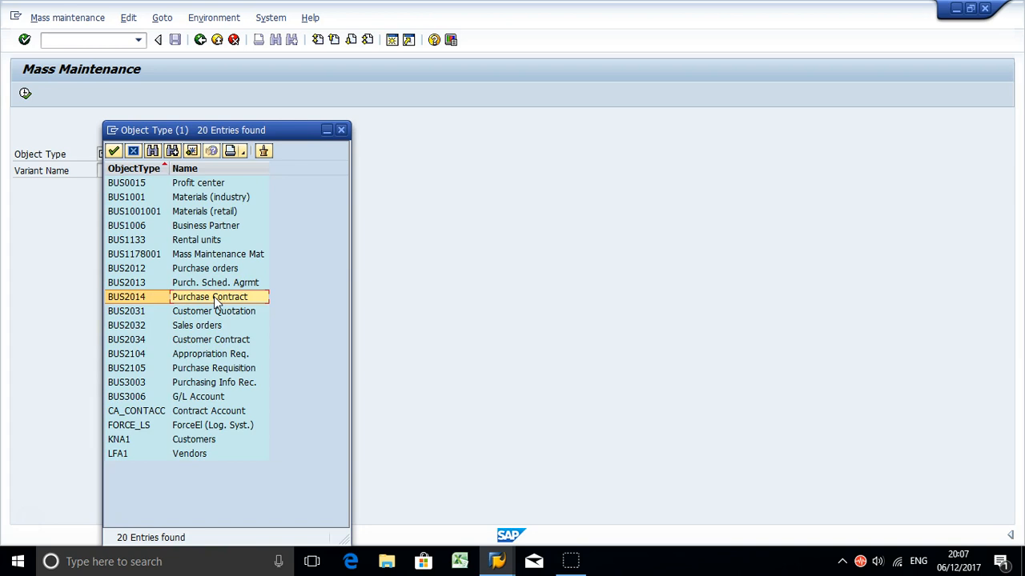
left_click(214, 269)
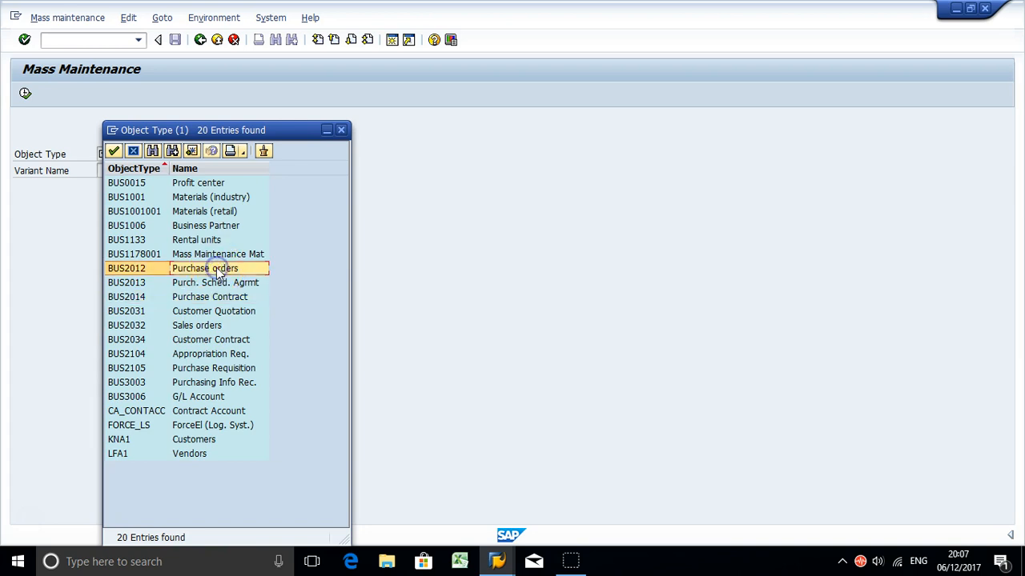
left_click(193, 370)
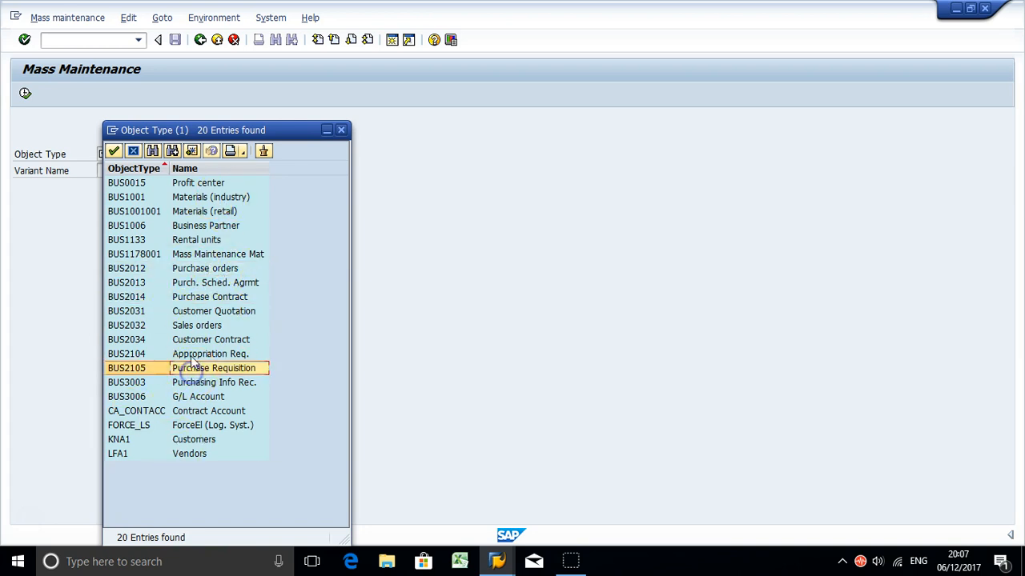
left_click(196, 296)
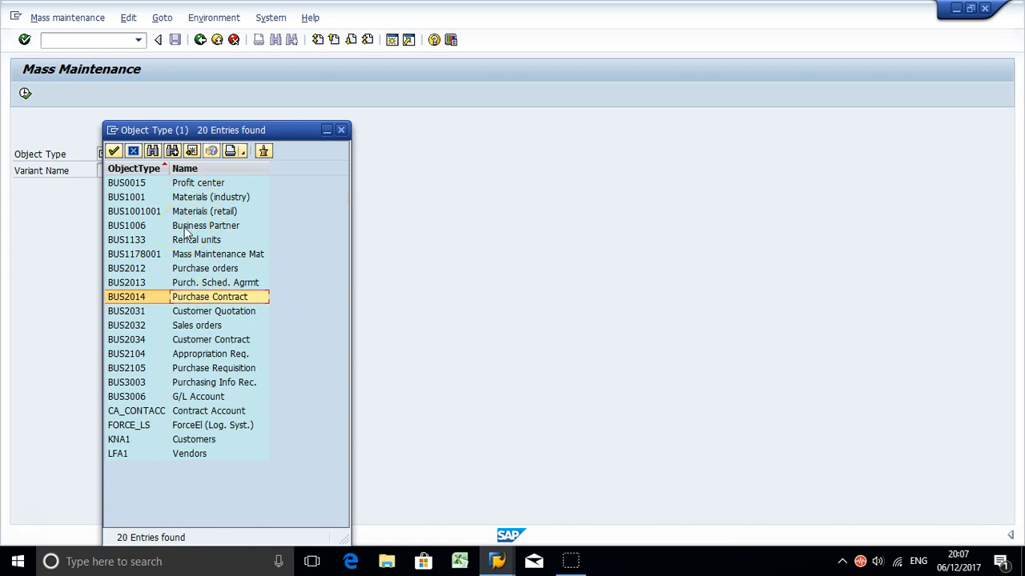
left_click(341, 131)
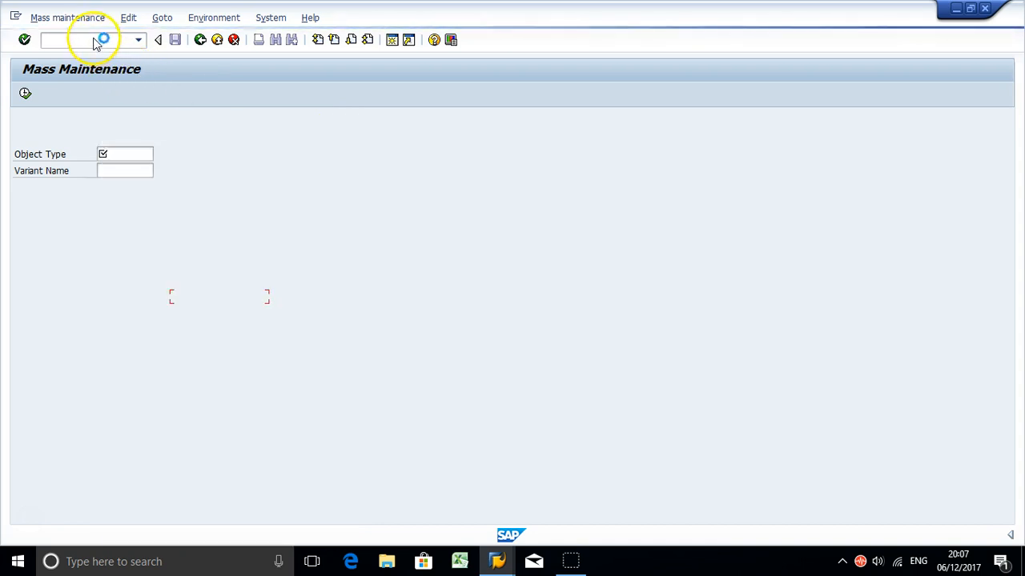
- Open the material mass maintenance transaction MM17 and display the fields of the General Material Data table MARA
left_click(74, 43)
type("/nMM17")
key("Return")
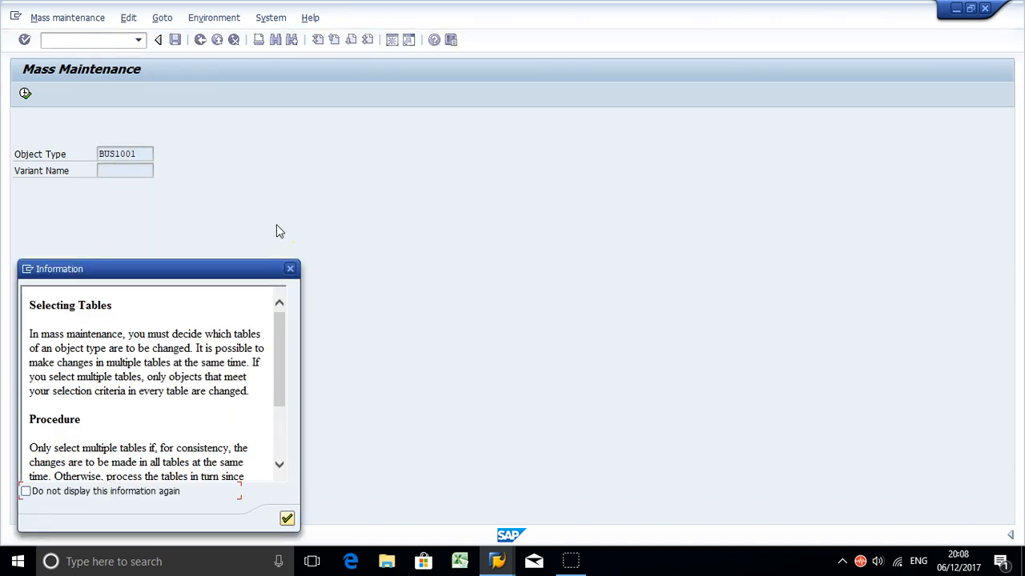
left_click(291, 269)
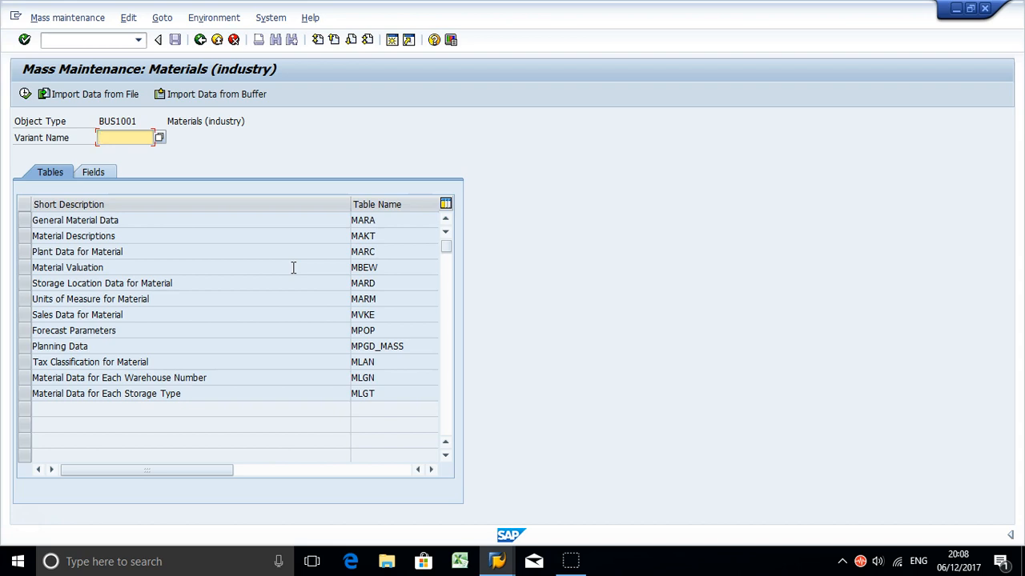
left_click(24, 220)
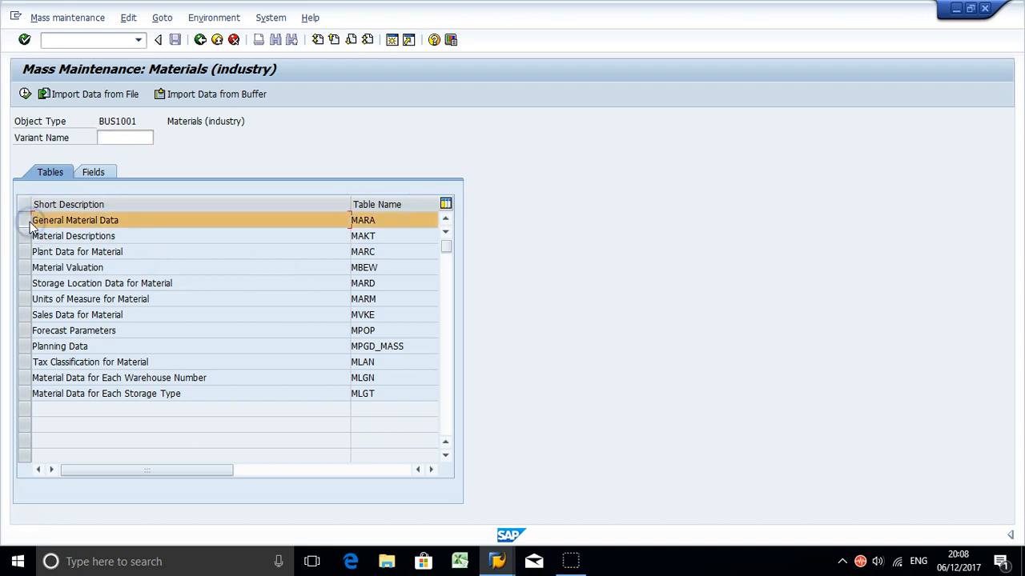
left_click(95, 173)
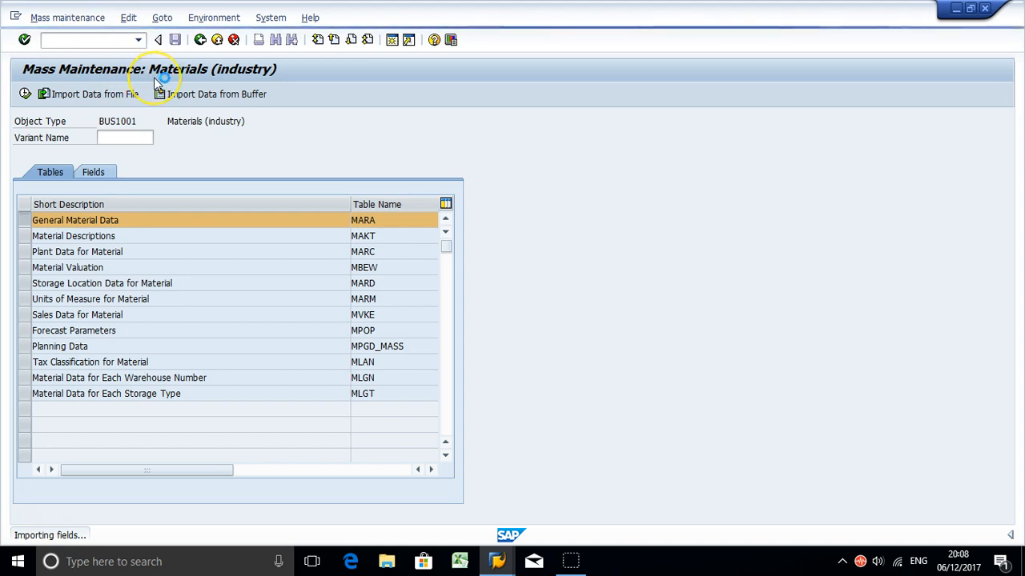
- Open the General Table Display transaction and load the customer master table KNA1
left_click(83, 42)
type("/n")
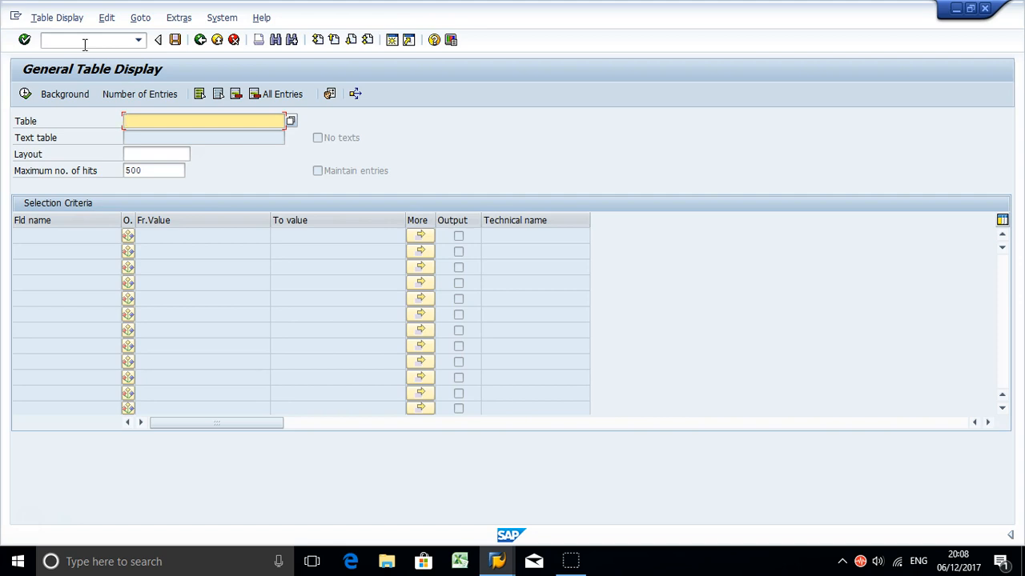
left_click(149, 118)
left_click(205, 120)
left_click(197, 128)
left_click(154, 121)
type("KNA1")
key("Return")
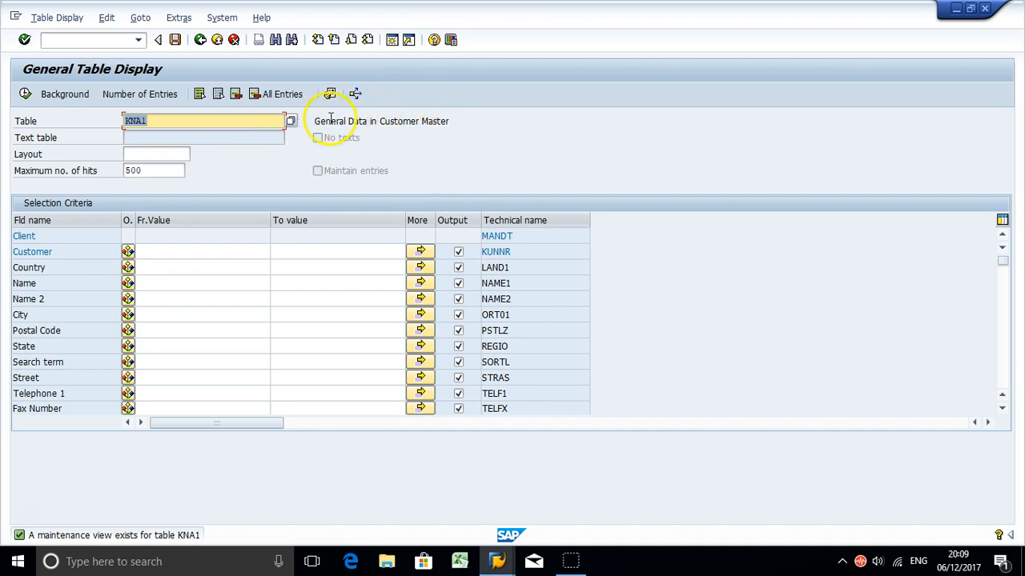
- Review the KNA1 table description and its Customer, Country, Name and Name 2 selection criteria
left_click_drag(311, 118, 371, 121)
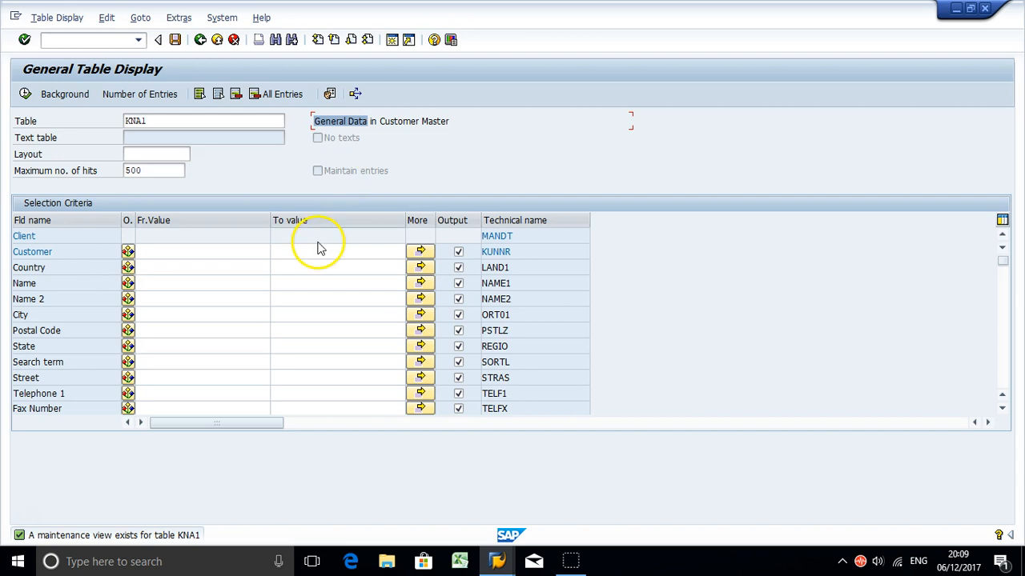
left_click(194, 258)
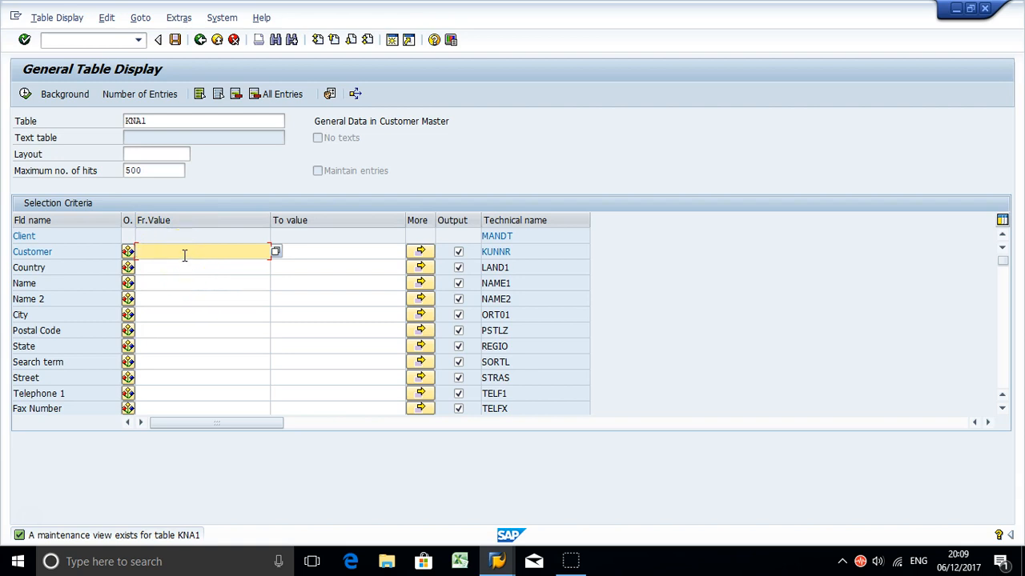
left_click(180, 267)
left_click(181, 283)
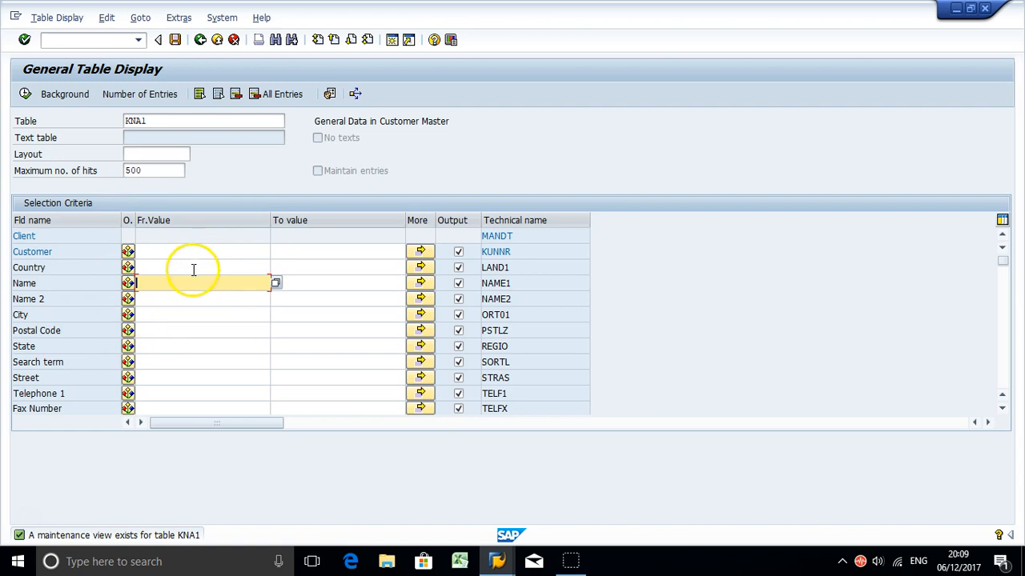
left_click(191, 268)
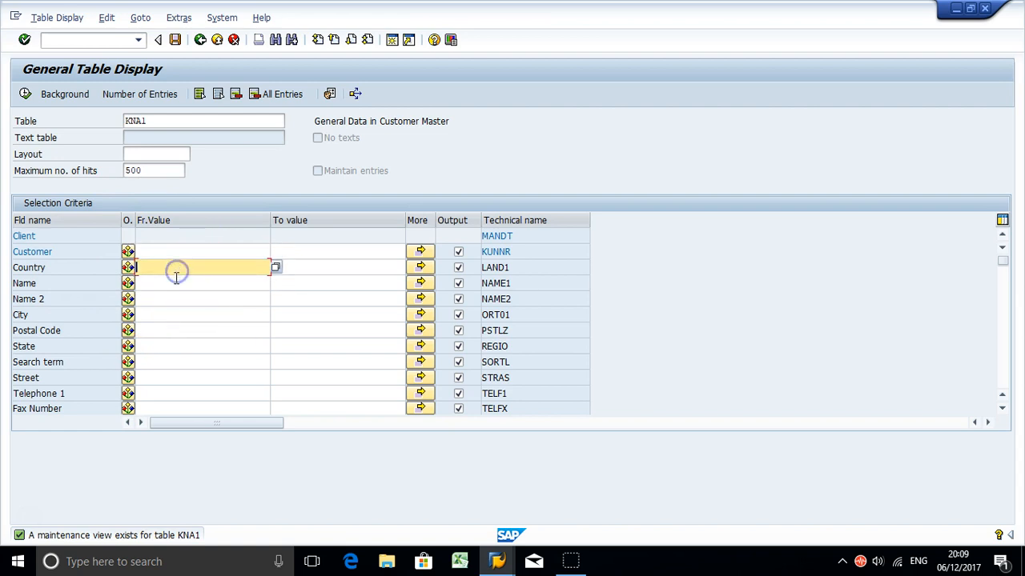
left_click(177, 283)
left_click(172, 297)
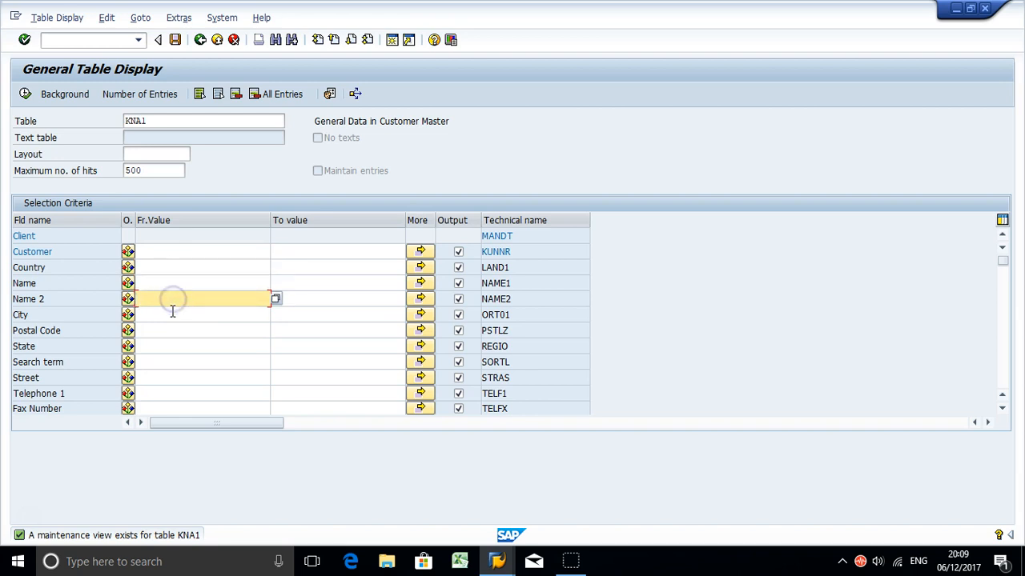
- Restrict the KNA1 selection to customers whose City is London
left_click(171, 314)
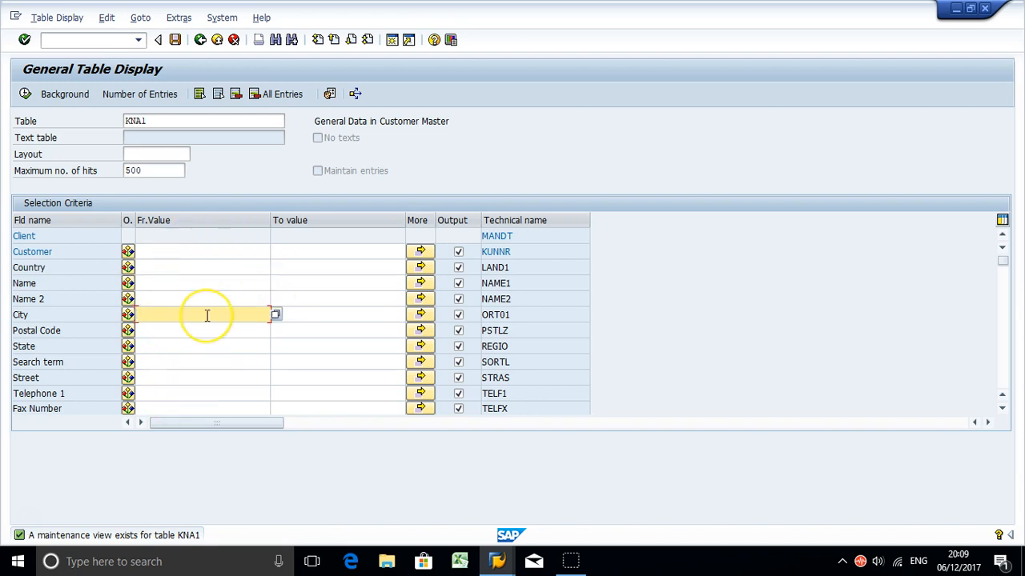
left_click(207, 314)
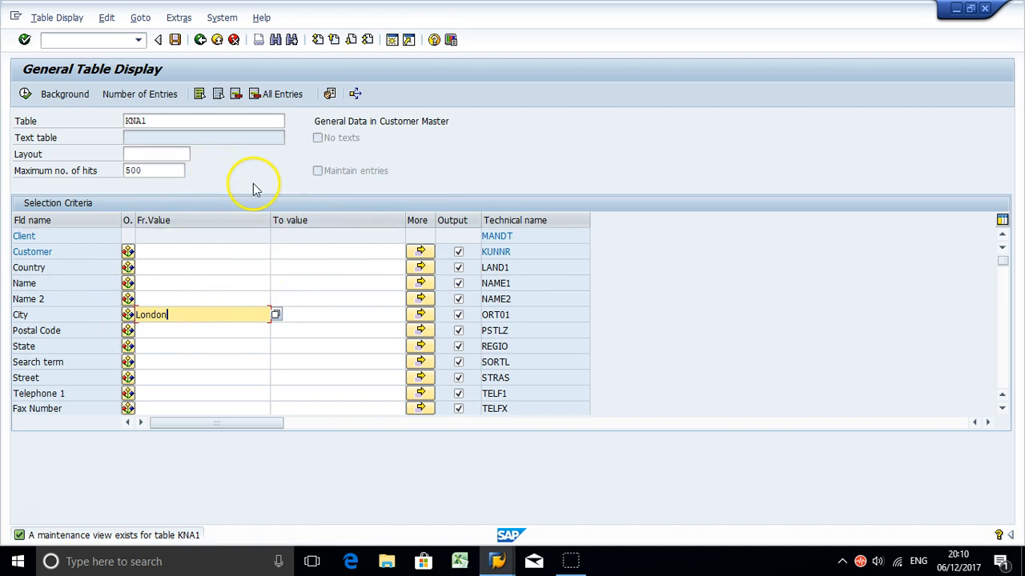
left_click(186, 251)
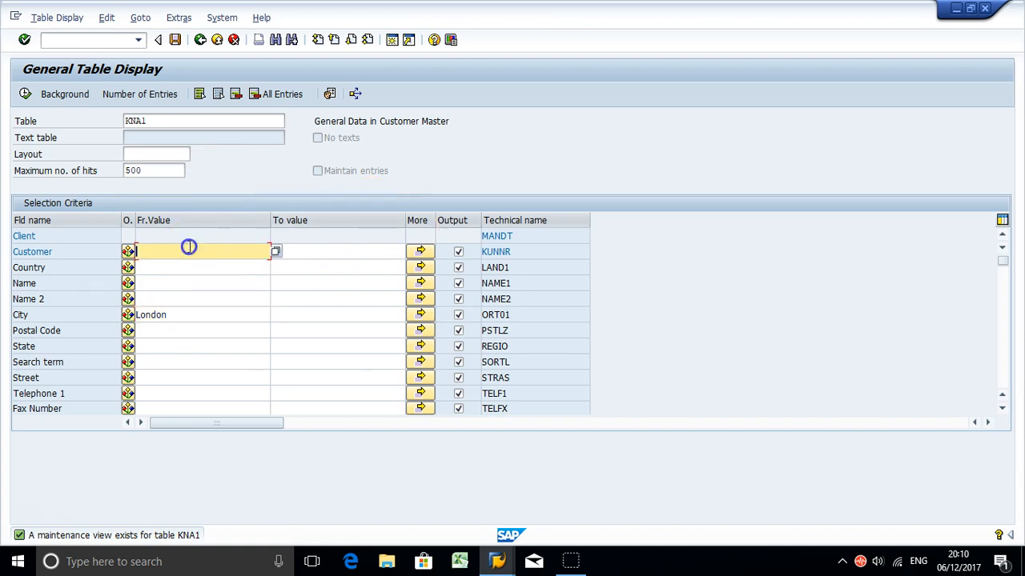
- Check the KNA1 selection criteria and Output flags, and list the customer entries for City London
left_click(180, 267)
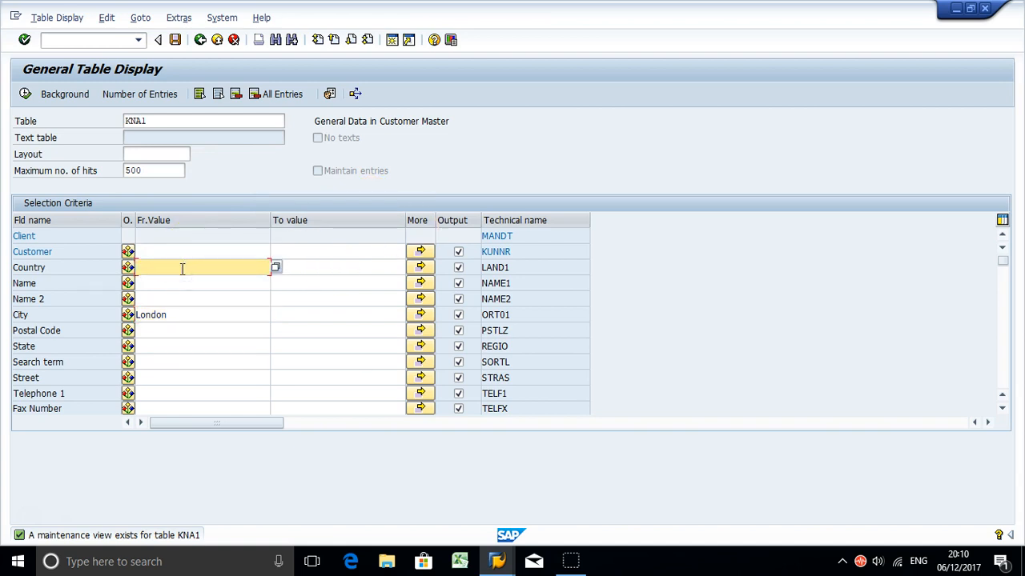
left_click(179, 283)
left_click(183, 314)
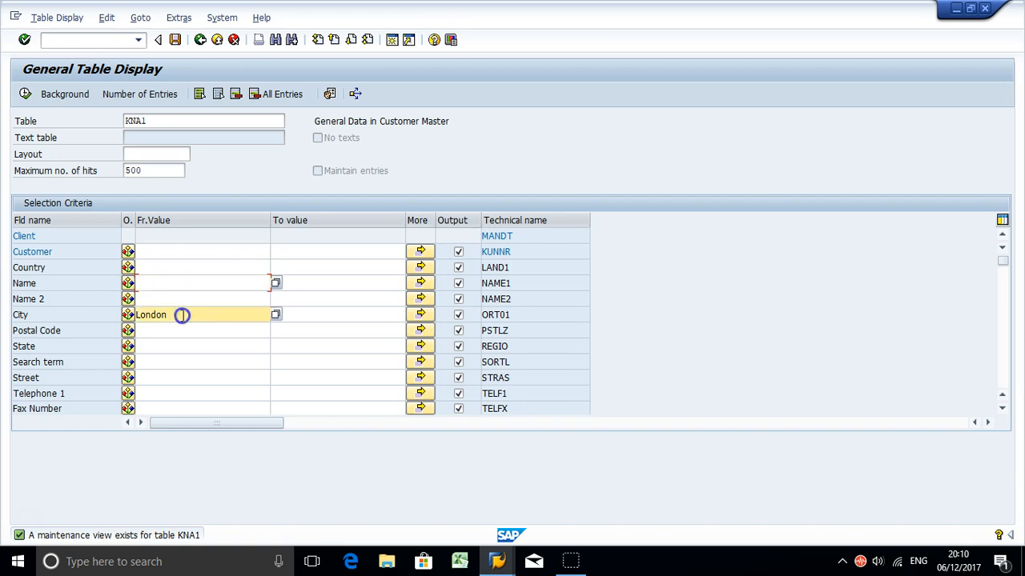
left_click(180, 330)
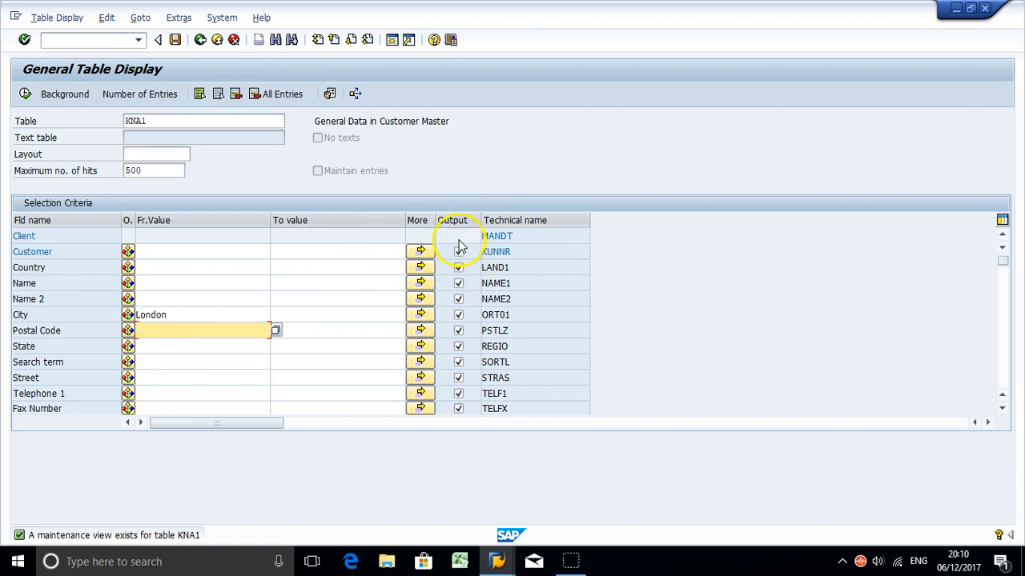
left_click(459, 268)
left_click(459, 299)
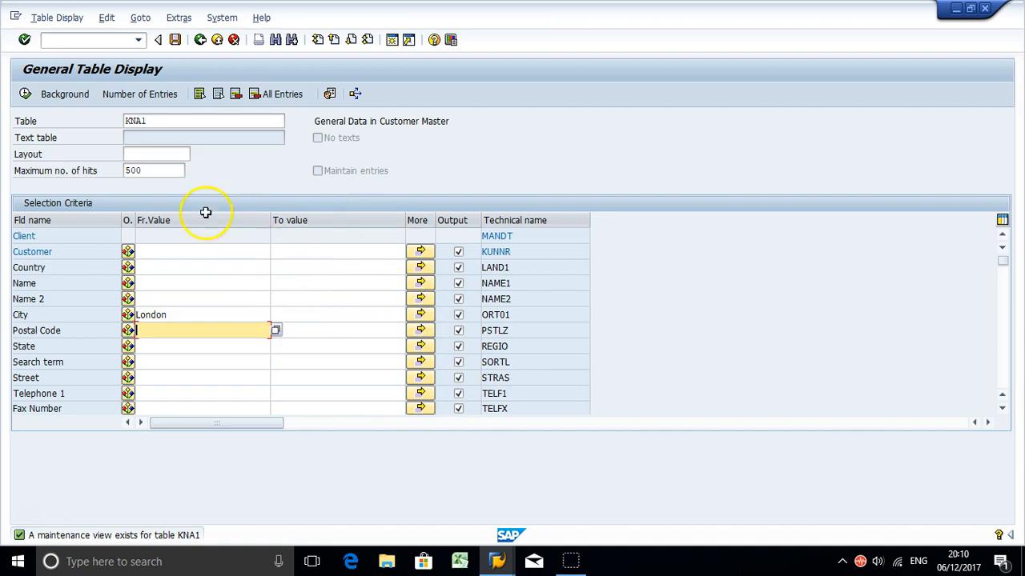
left_click(26, 94)
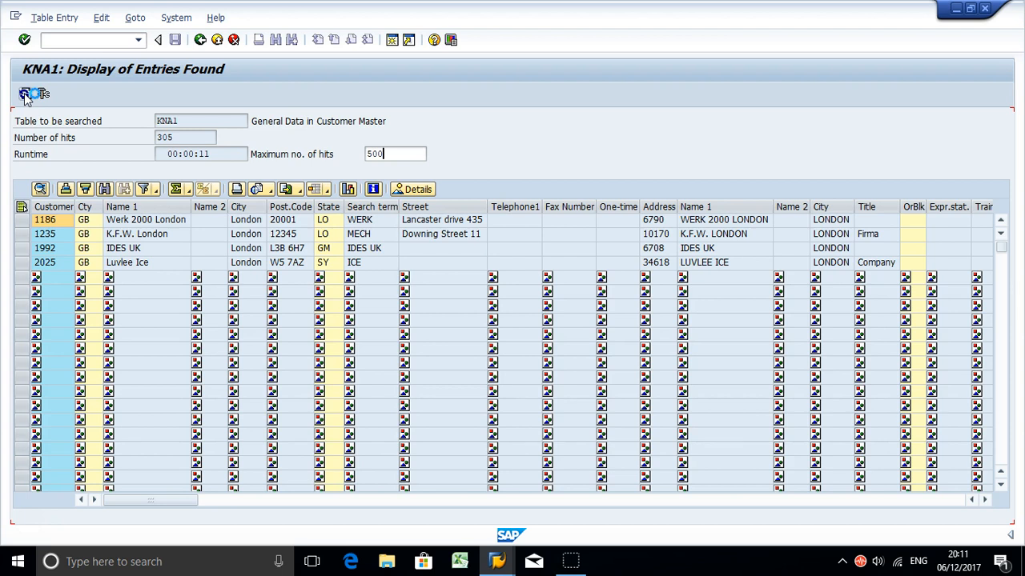
- Examine the City column and browse the listed London customers
left_click(268, 207)
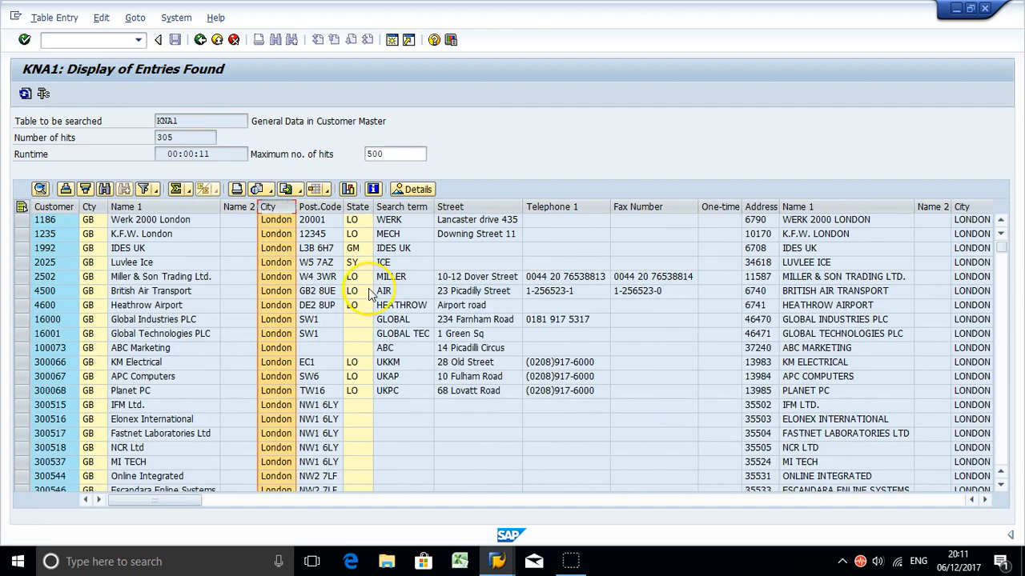
left_click(1002, 485)
left_click(1001, 485)
left_click(1001, 486)
left_click(1002, 486)
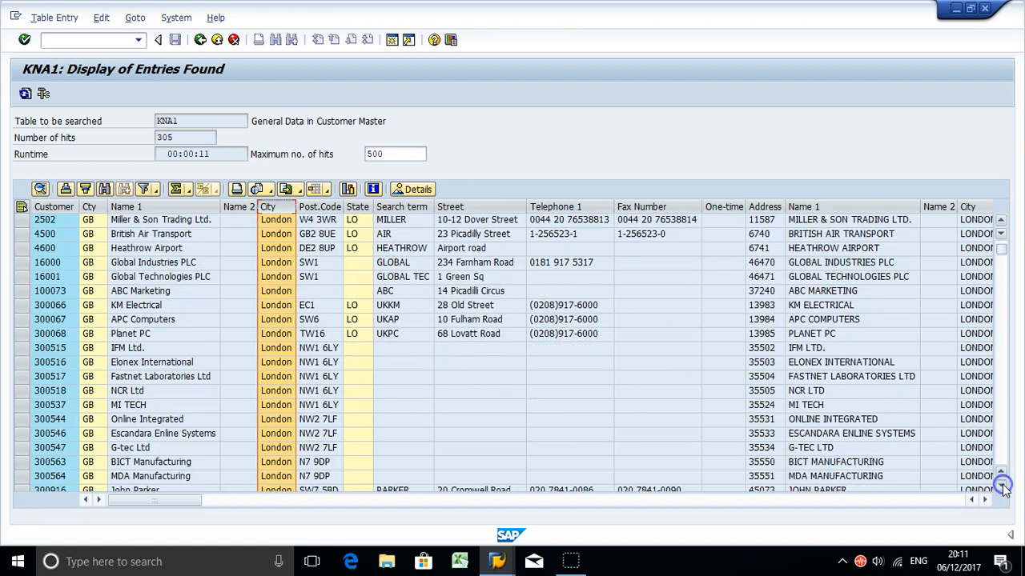
left_click(1002, 486)
left_click(1002, 485)
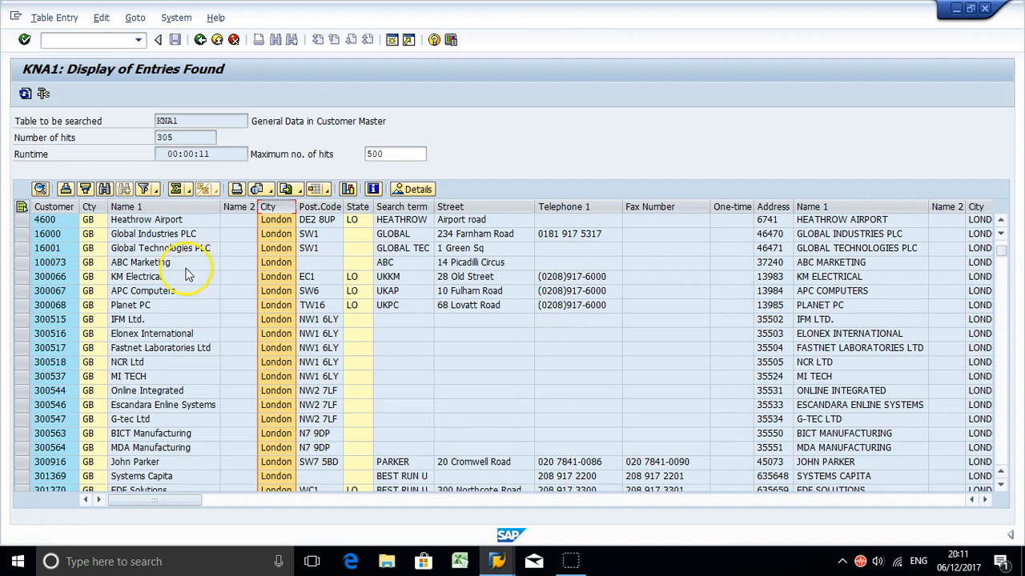
- Review the result columns from Customer, Country and Name 1 through City, Postal Code, State, Search term and Street
left_click(52, 207)
left_click(92, 208)
left_click(138, 209)
left_click(240, 208)
left_click(273, 206)
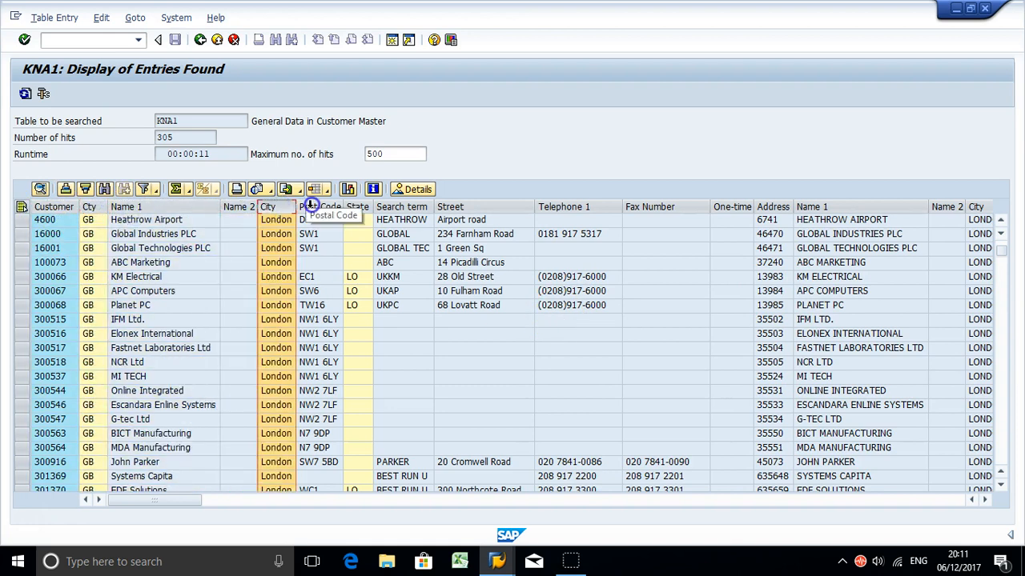
left_click(317, 207)
left_click(356, 207)
left_click(401, 207)
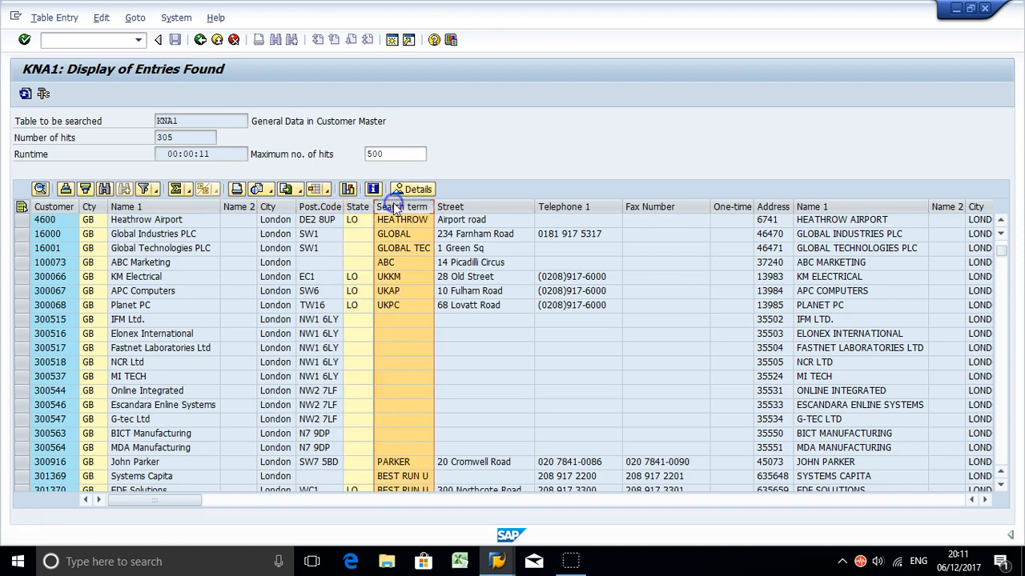
left_click(479, 207)
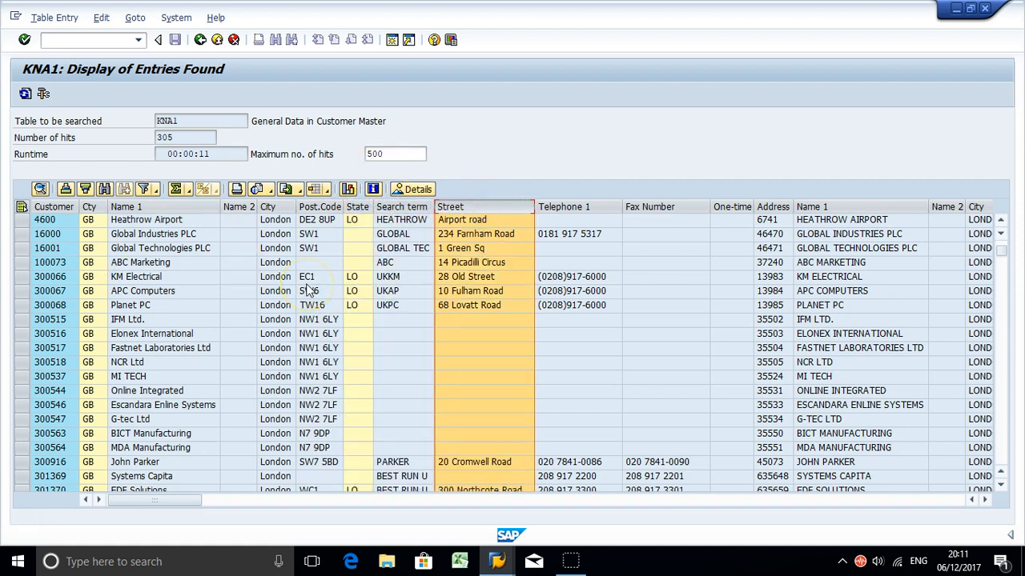
- Deselect all output fields, include only Customer, Country, Name, City and Postal Code, and rerun the London selection
left_click(201, 42)
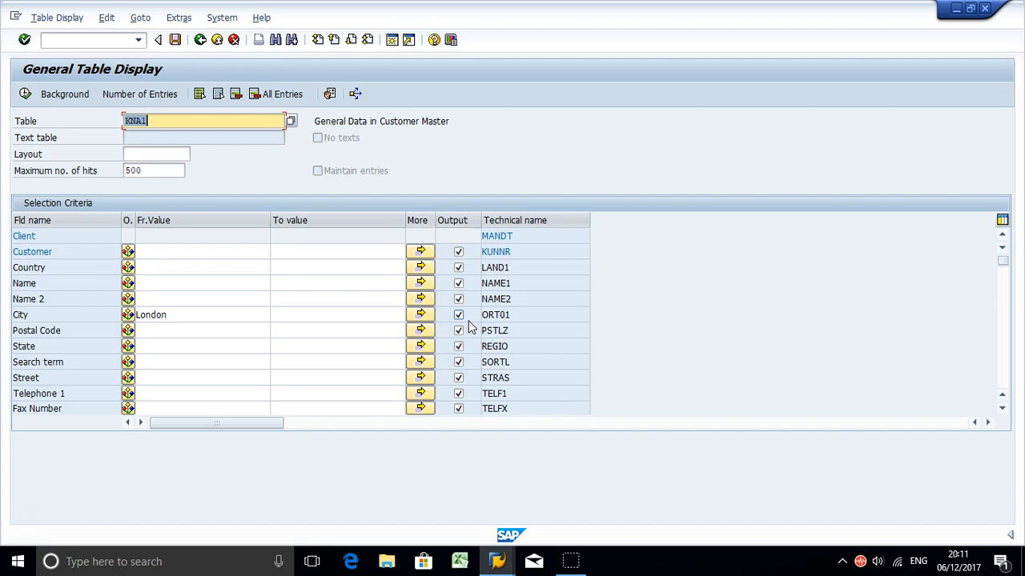
left_click(219, 95)
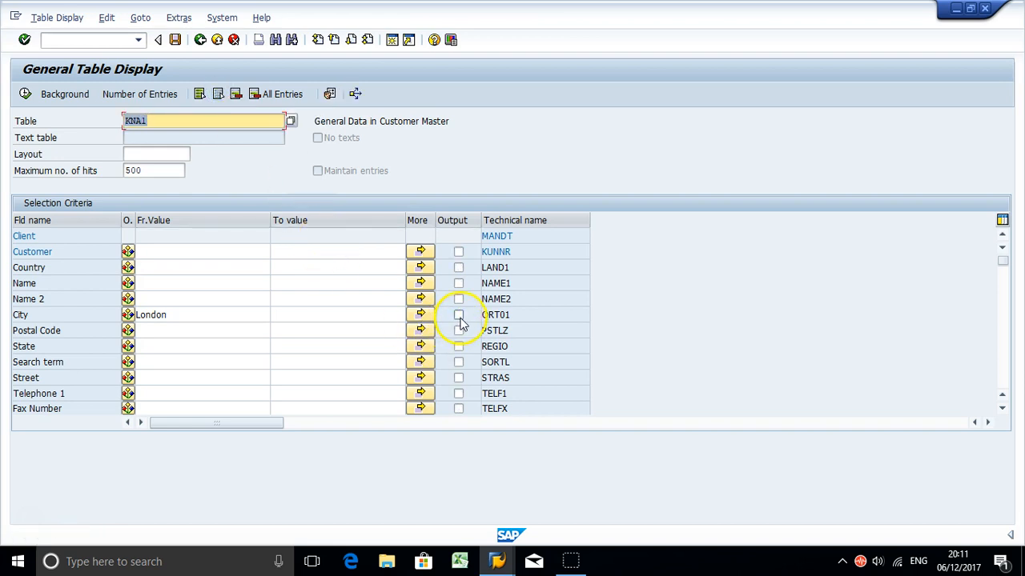
left_click(458, 316)
left_click(458, 284)
left_click(458, 267)
left_click(458, 252)
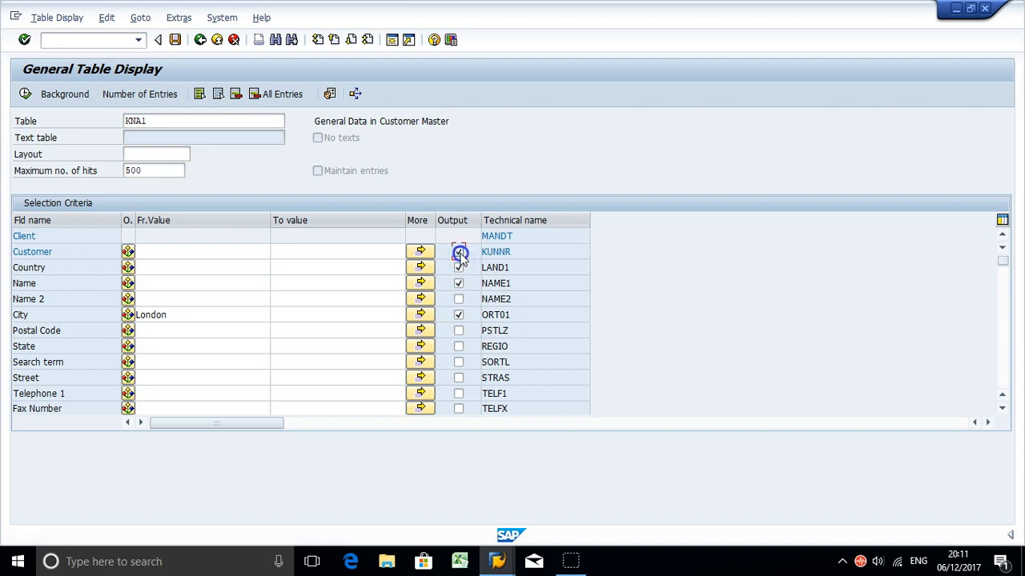
left_click(457, 331)
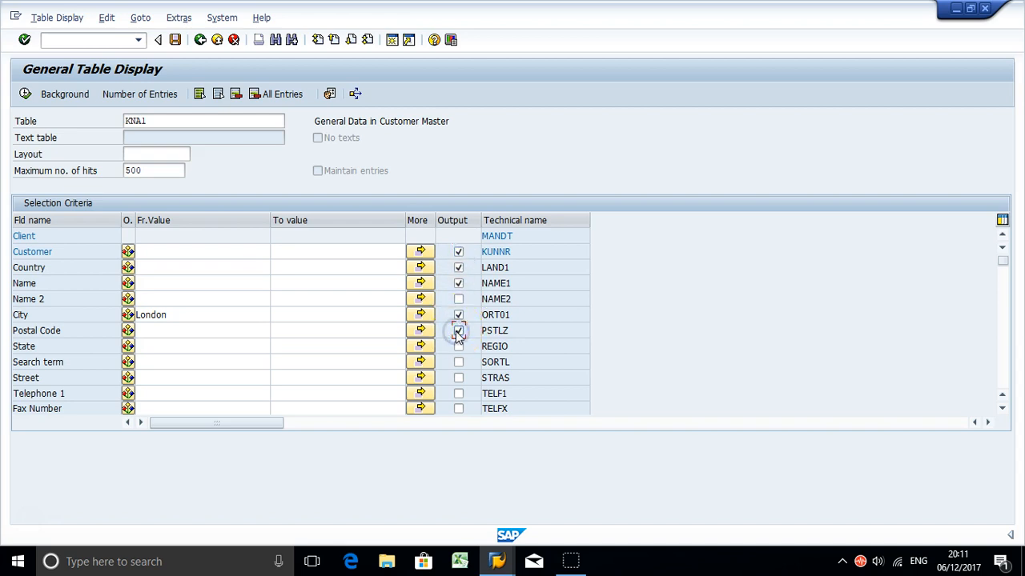
left_click(25, 94)
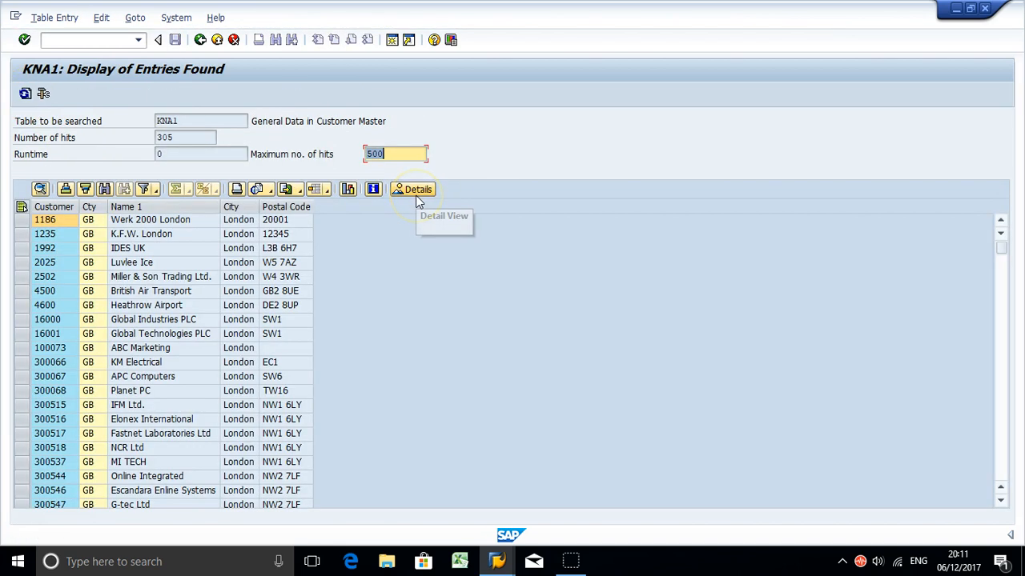
- Browse down the reduced list of London customers and check the City column entries
left_click(394, 341)
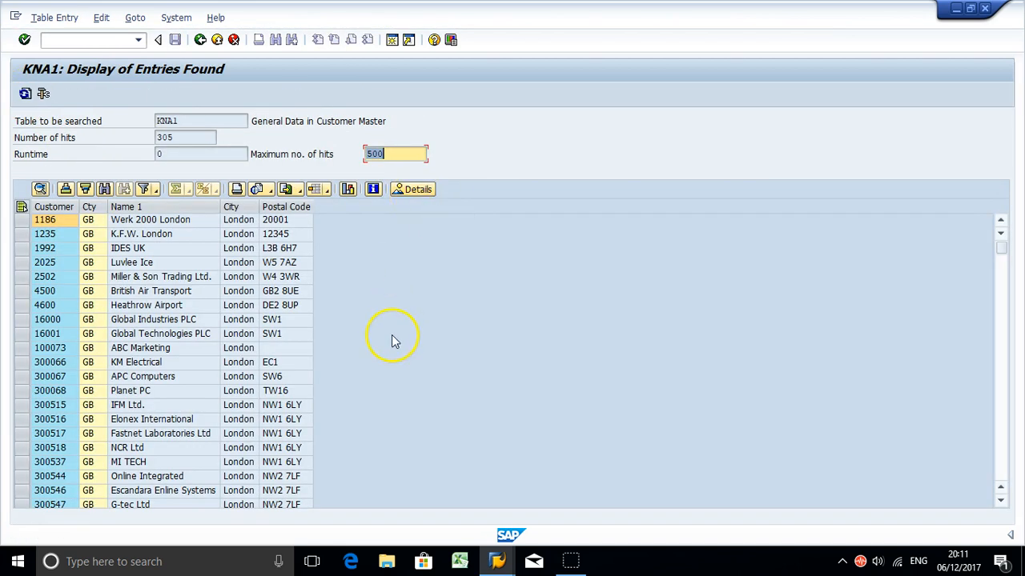
left_click(237, 248)
key("Down")
key("Down")
key("Down")
key("Down")
key("Down")
key("Down")
key("Down")
key("Down")
key("Down")
key("Down")
key("Down")
key("Down")
key("Down")
key("Down")
key("Down")
key("Down")
key("Down")
key("Down")
key("Down")
key("Down")
key("Down")
key("Down")
key("Down")
key("Down")
key("Down")
key("Down")
key("Down")
key("Down")
key("Down")
key("Down")
key("Down")
key("Down")
key("Down")
key("Down")
key("Down")
key("Down")
key("Down")
key("Down")
key("Down")
key("Down")
key("Down")
key("Down")
key("Down")
key("Down")
key("Down")
key("Down")
key("Down")
key("Down")
key("Down")
key("Down")
key("Down")
key("Down")
key("Down")
key("Down")
key("Down")
key("Down")
key("Down")
key("Down")
key("Down")
key("Down")
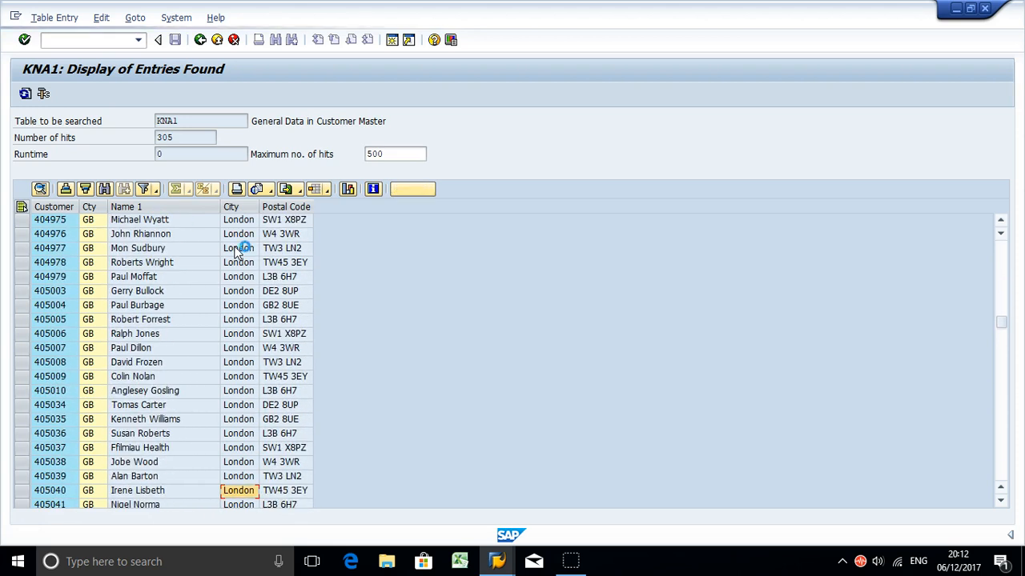
- Add the Industry field (BRSCH) to the KNA1 output and rerun the London selection
left_click(200, 40)
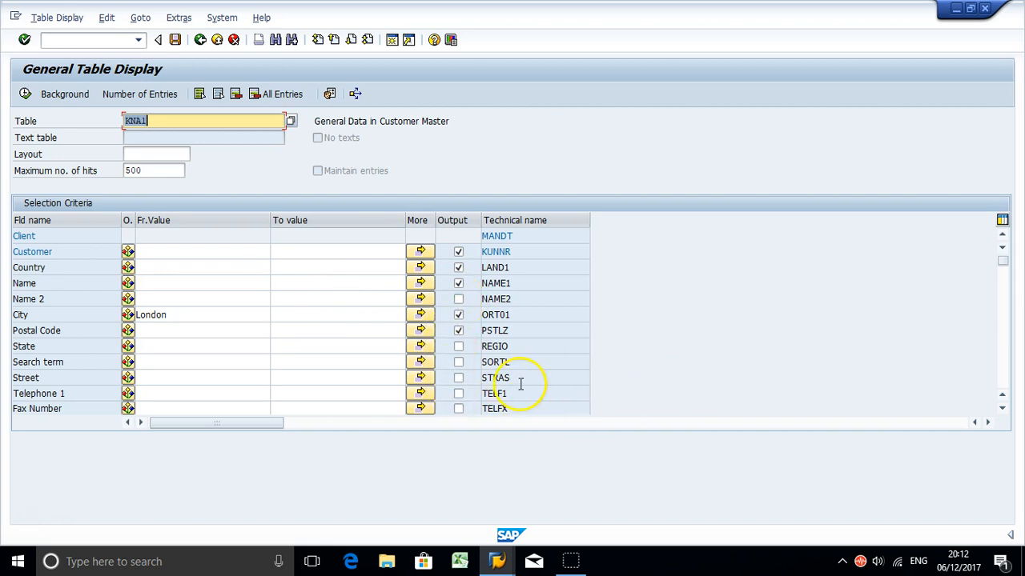
left_click(1002, 409)
left_click(1001, 409)
left_click(1001, 409)
left_click(1001, 409)
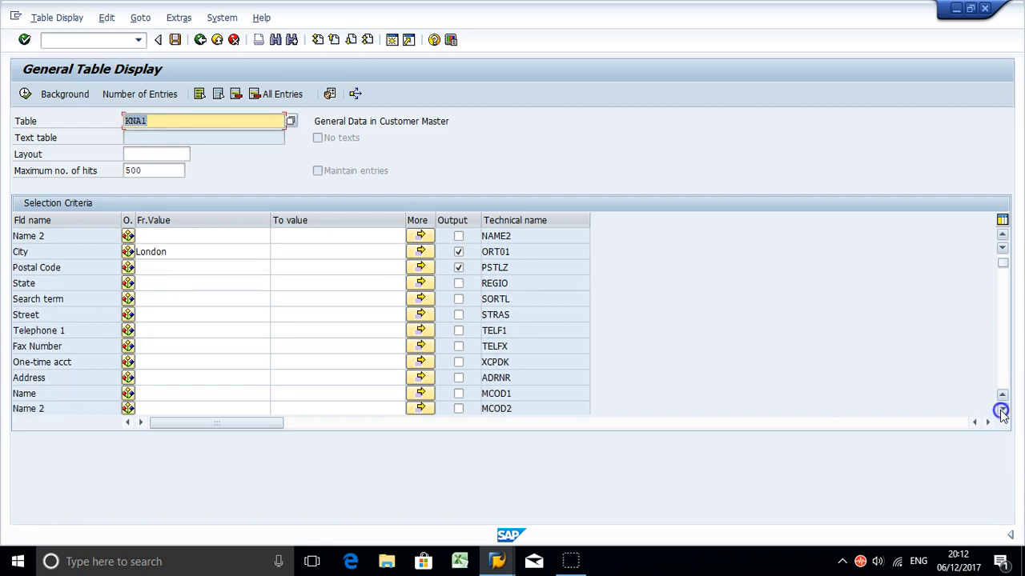
left_click(1002, 409)
left_click(1001, 409)
left_click(1001, 409)
left_click(1001, 409)
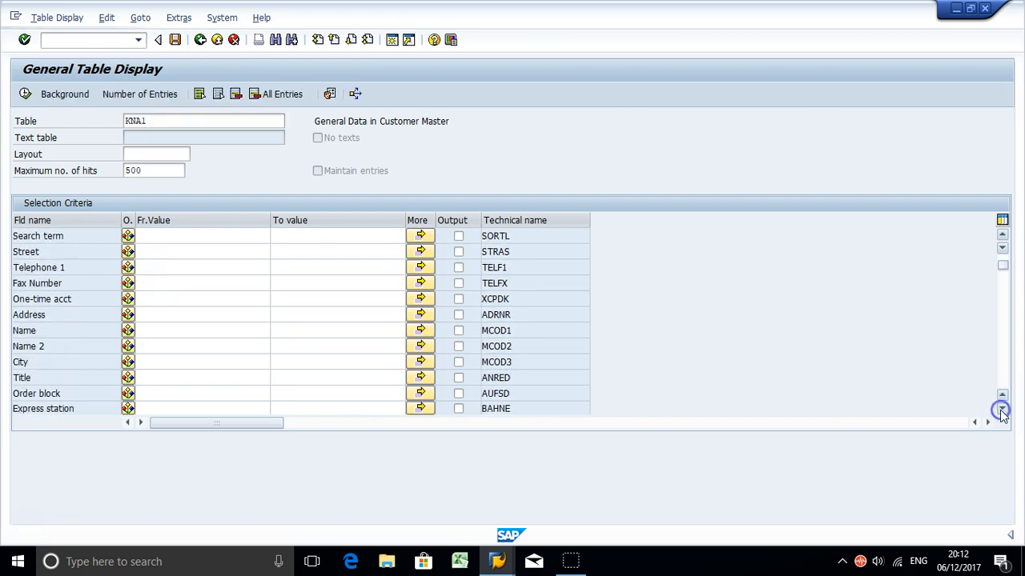
left_click(1001, 409)
left_click(1001, 409)
left_click(1001, 409)
left_click(1001, 409)
left_click(1001, 409)
left_click(1001, 409)
left_click(1002, 409)
left_click(1001, 409)
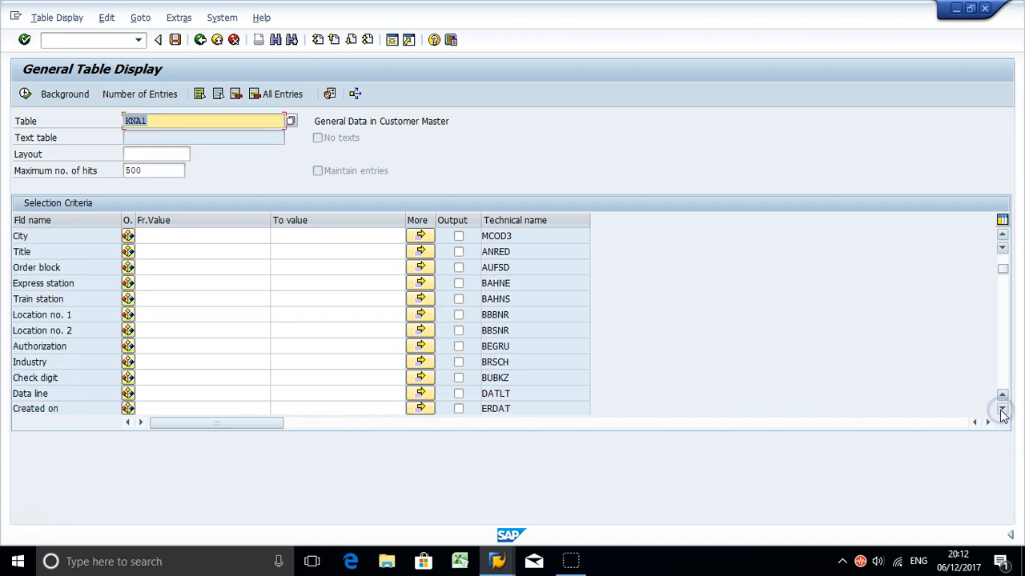
left_click(1001, 409)
left_click(1001, 409)
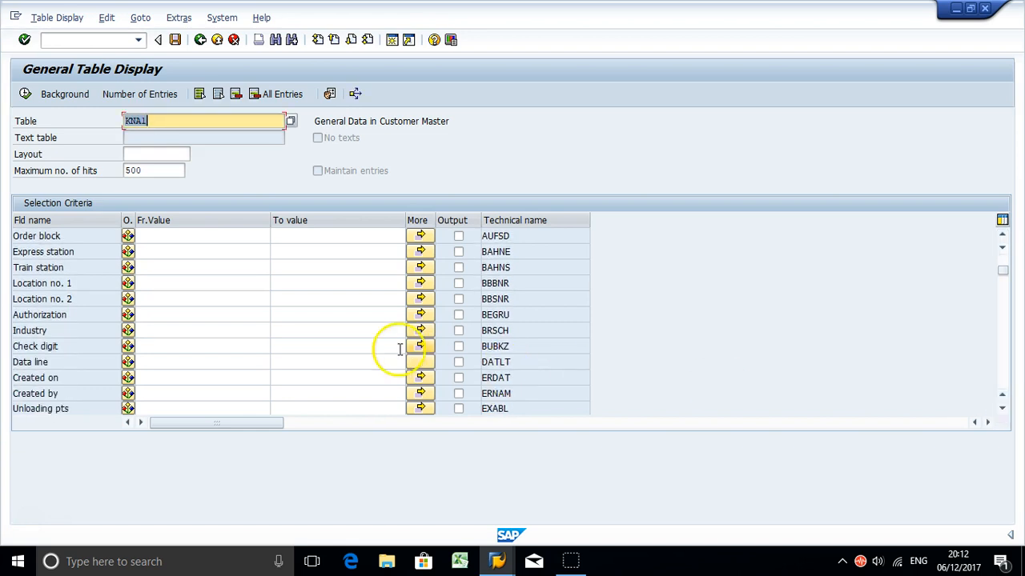
left_click(458, 330)
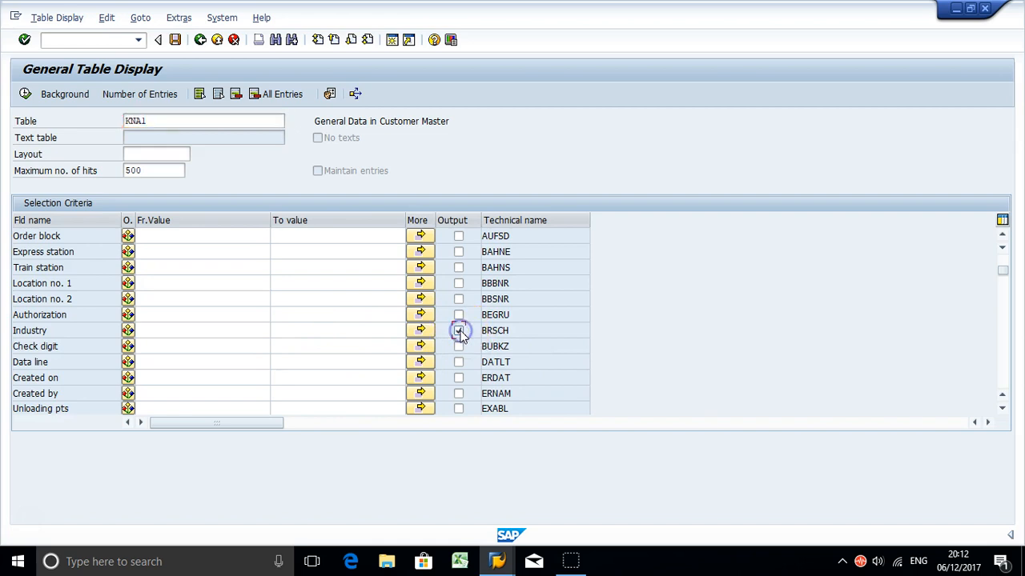
left_click(27, 94)
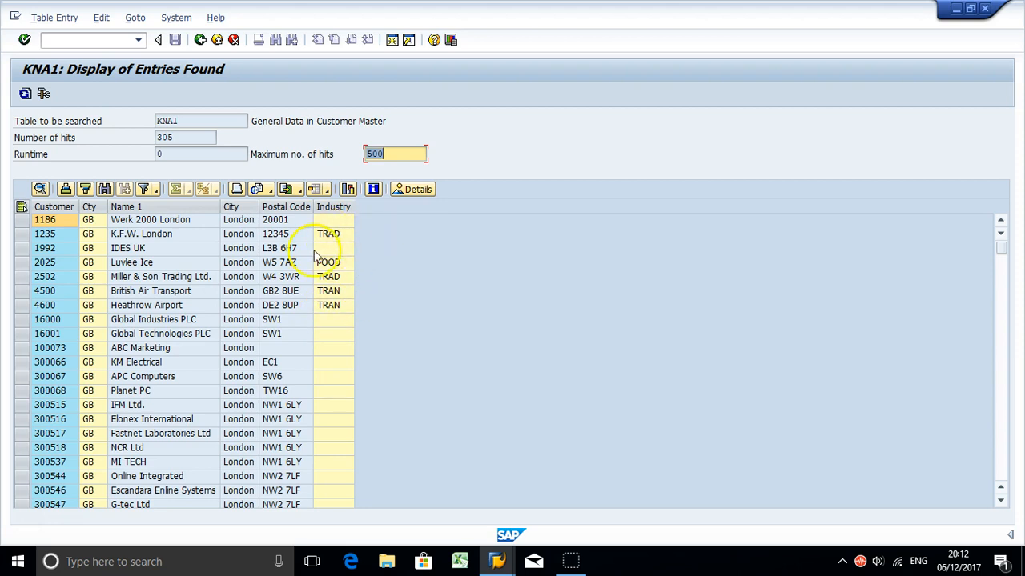
- Examine the Industry column of the London customers, comparing filled and empty entries
left_click(332, 208)
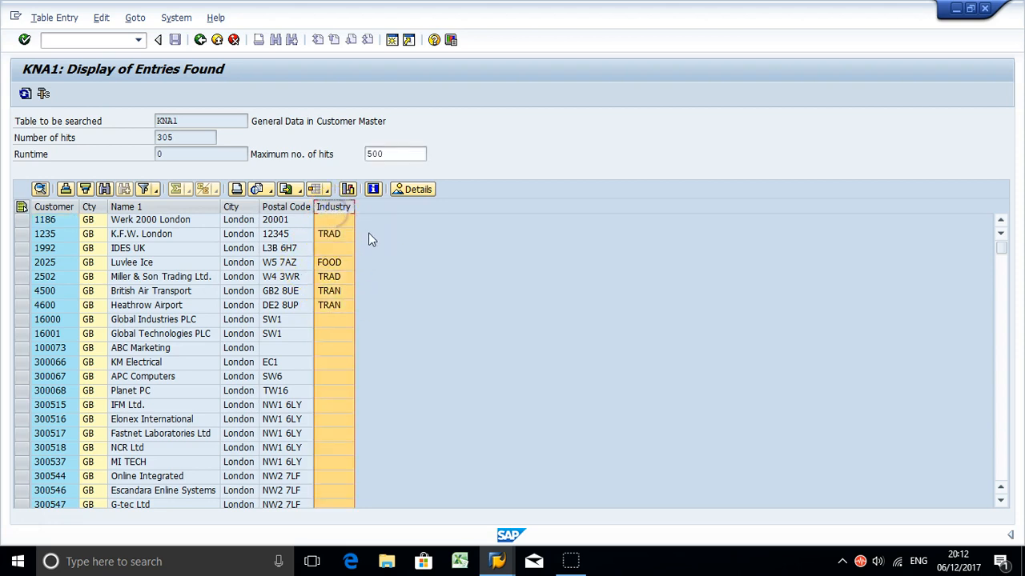
left_click(371, 238)
left_click(200, 267)
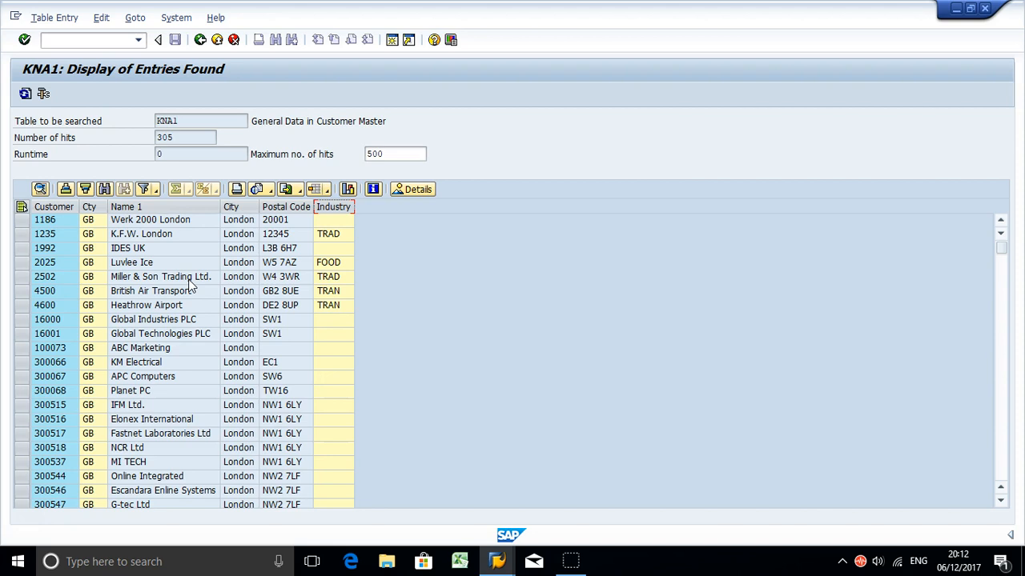
left_click(336, 207)
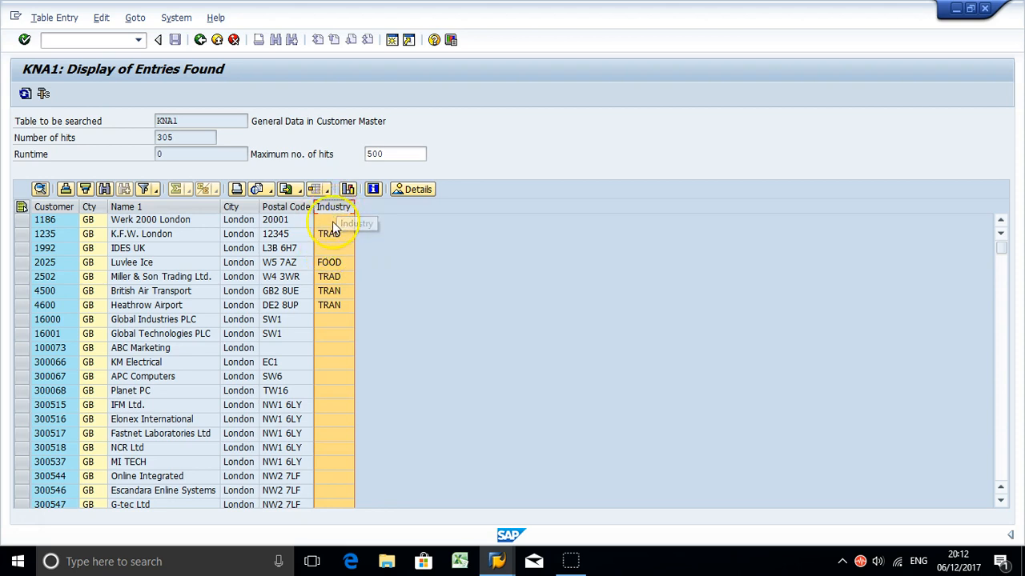
left_click(334, 248)
left_click(330, 305)
left_click(332, 320)
left_click(328, 346)
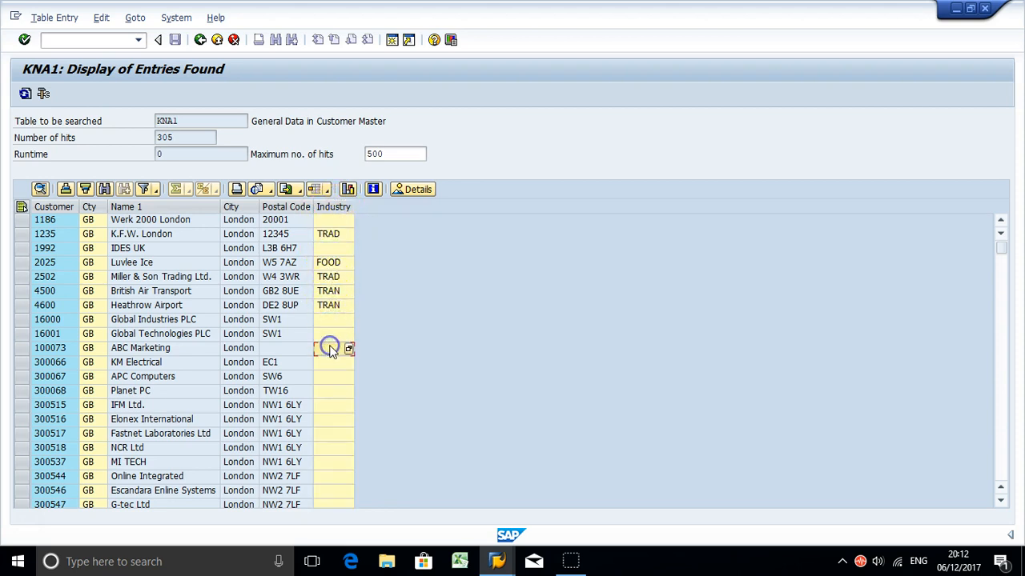
left_click(333, 206)
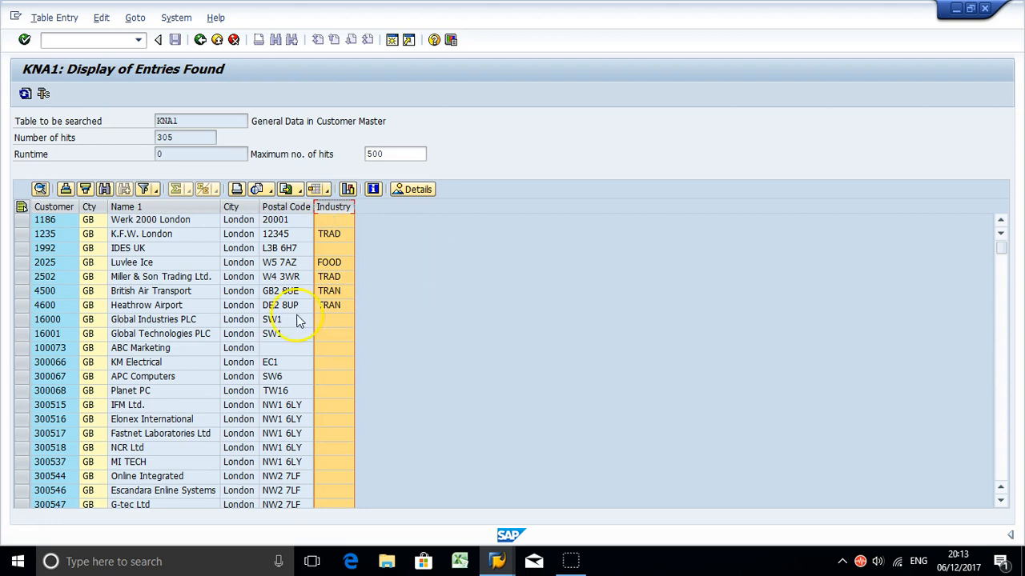
- Pick the Werk 2000 London customer in the KNA1 list and start transaction XD02 in a new session
left_click(46, 222)
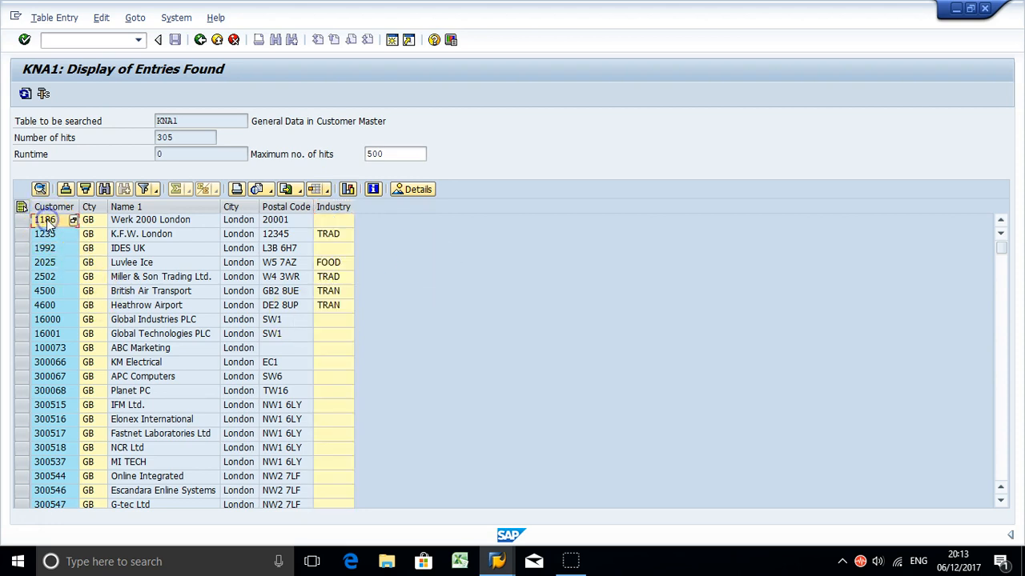
left_click(46, 226)
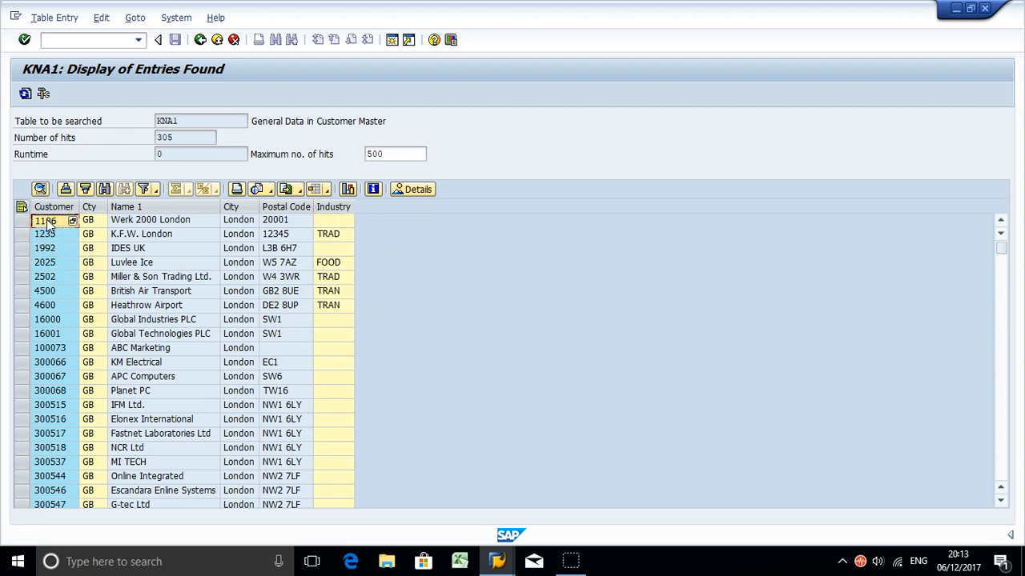
left_click(393, 42)
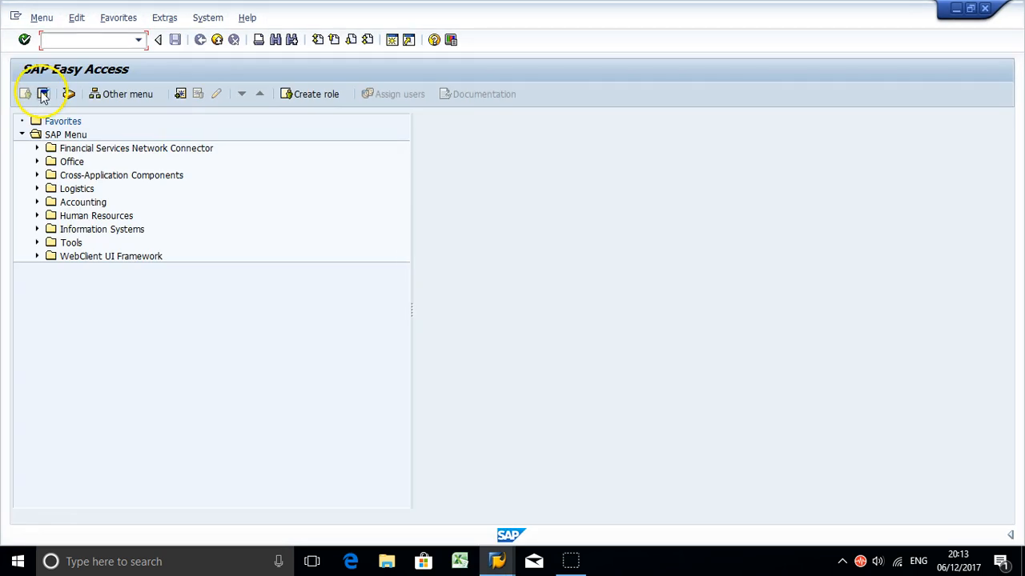
left_click(54, 40)
type("xd0")
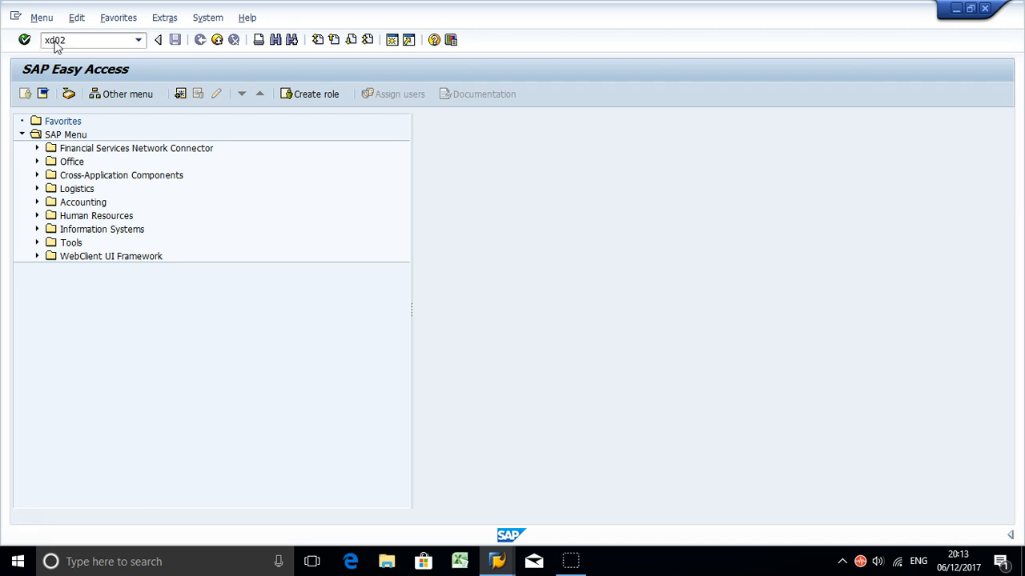
type("2")
key("Return")
- Open the Werk 2000 London customer for change without a company code or sales area and show its control data
left_click(157, 144)
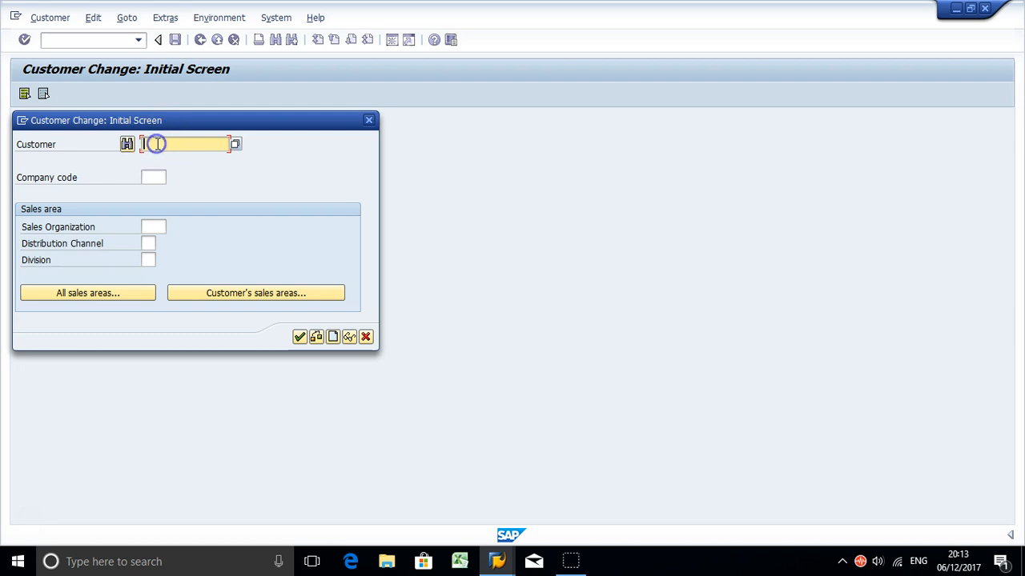
type("1186")
left_click(299, 336)
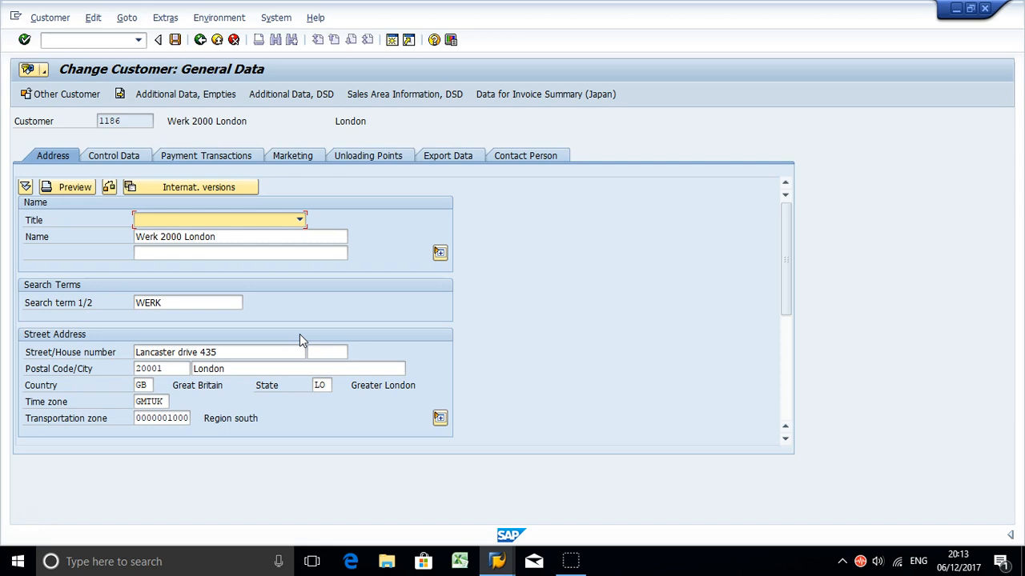
left_click(132, 161)
left_click(123, 160)
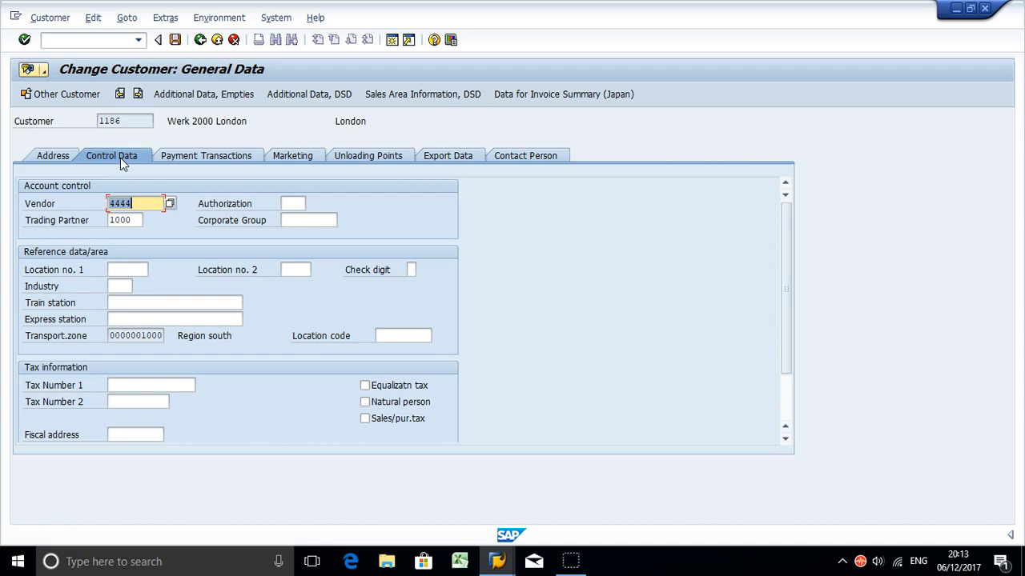
- Set the customer's Industry to 0001 in the reference data and save the change
left_click(121, 287)
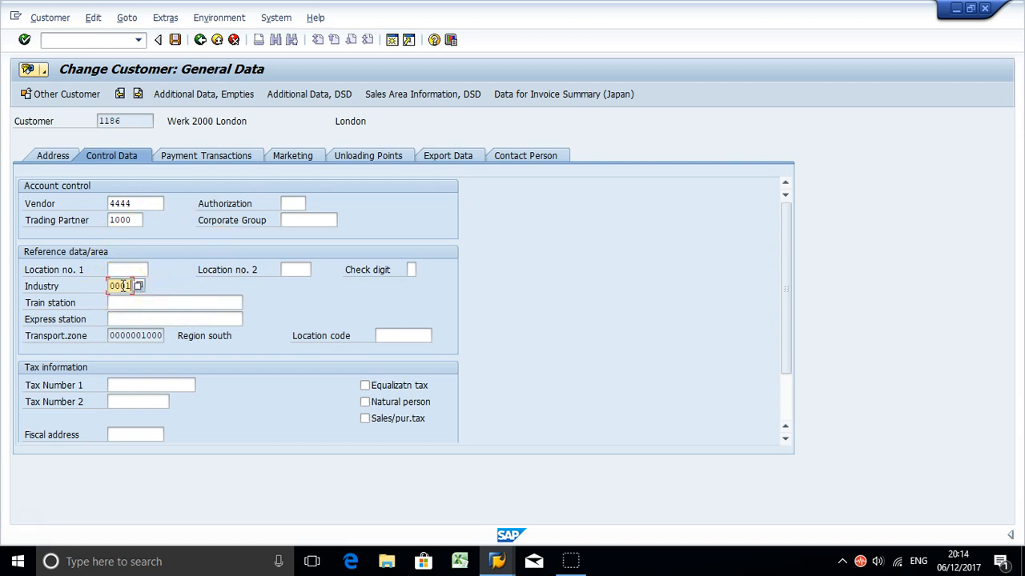
key("Return")
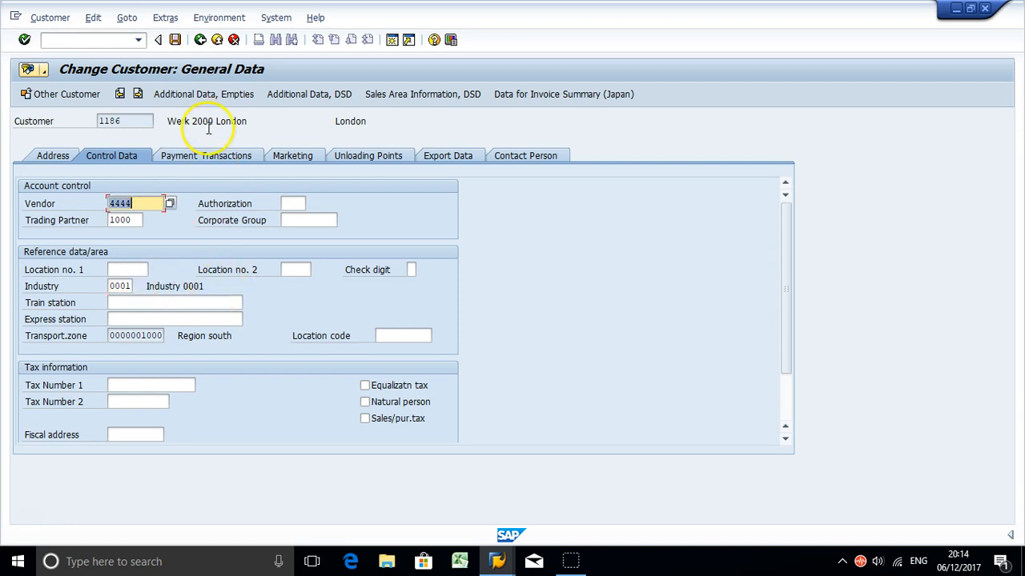
left_click(174, 39)
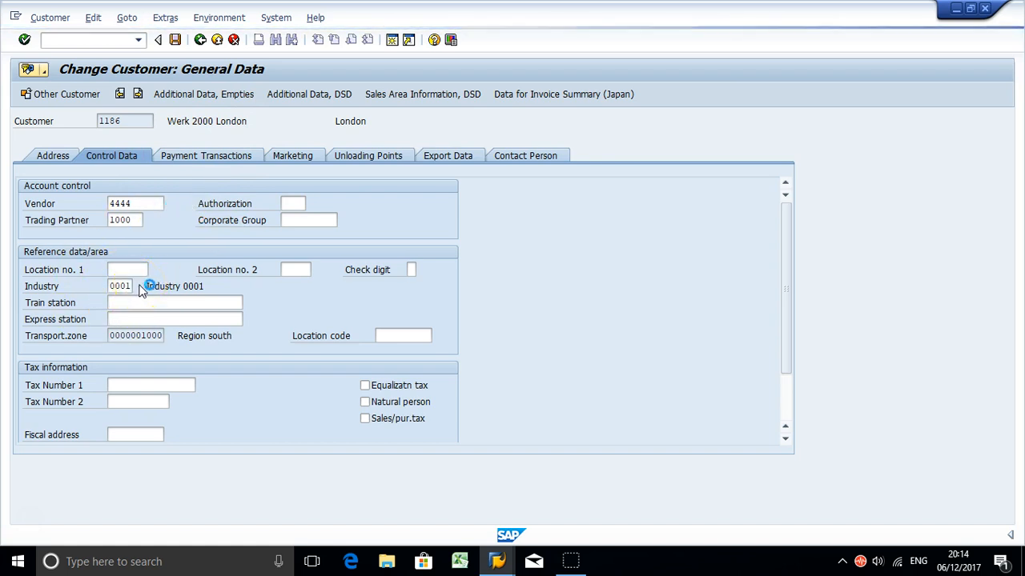
left_click(335, 226)
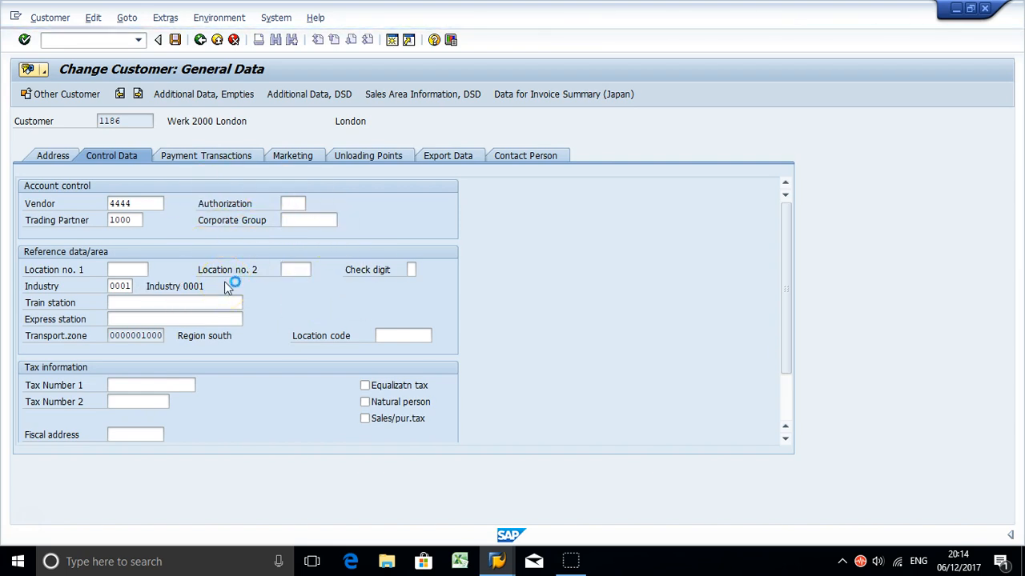
left_click(193, 239)
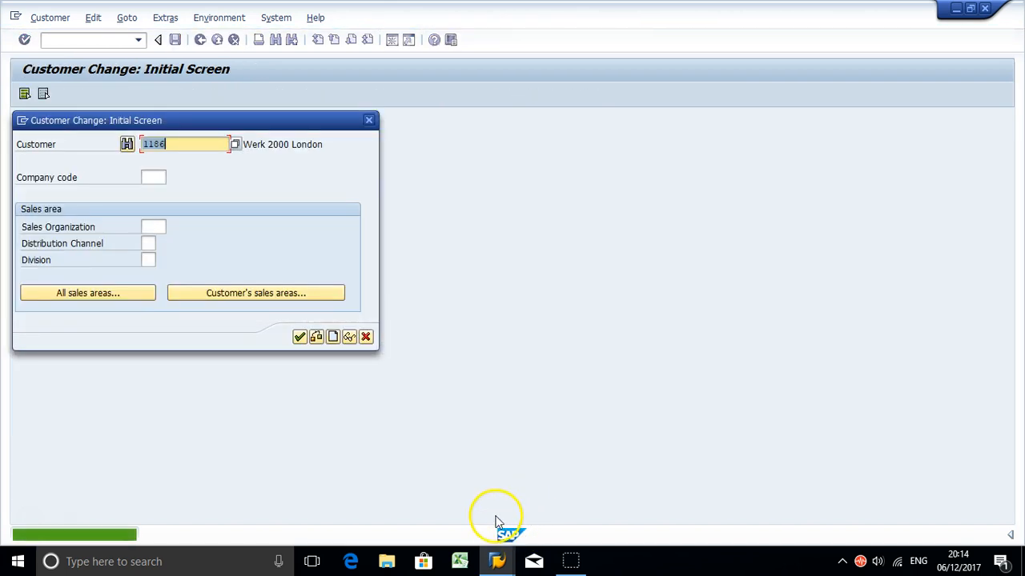
- Return to the KNA1 list of London customers, refresh it and check the Industry entry of Werk 2000 London
mouse_move(494, 552)
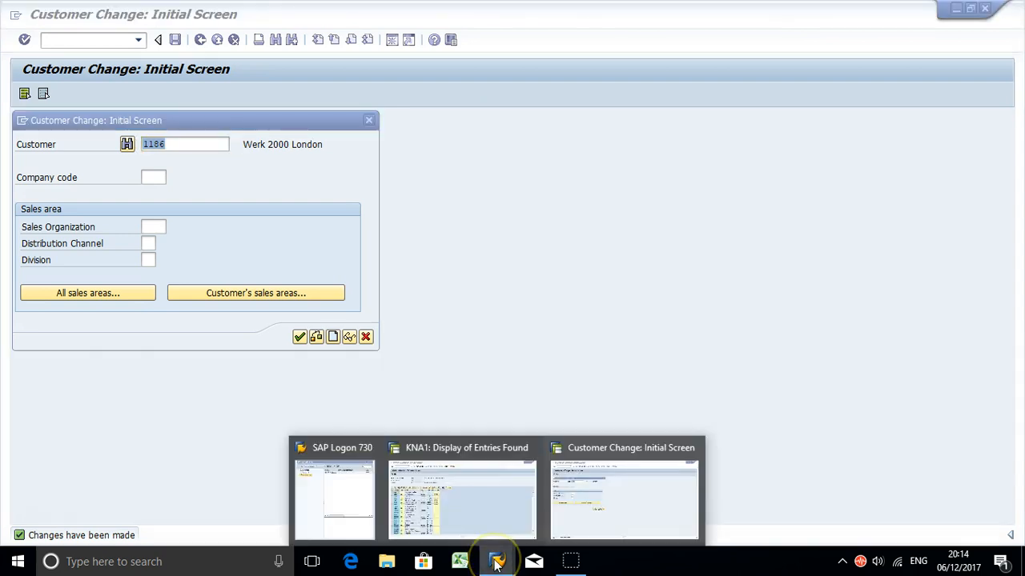
left_click(471, 510)
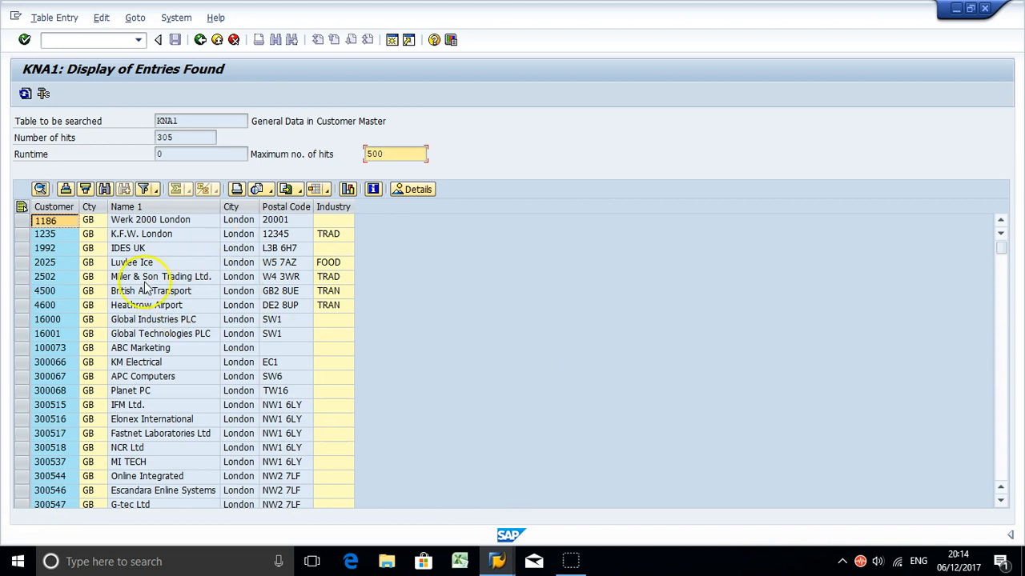
left_click(26, 94)
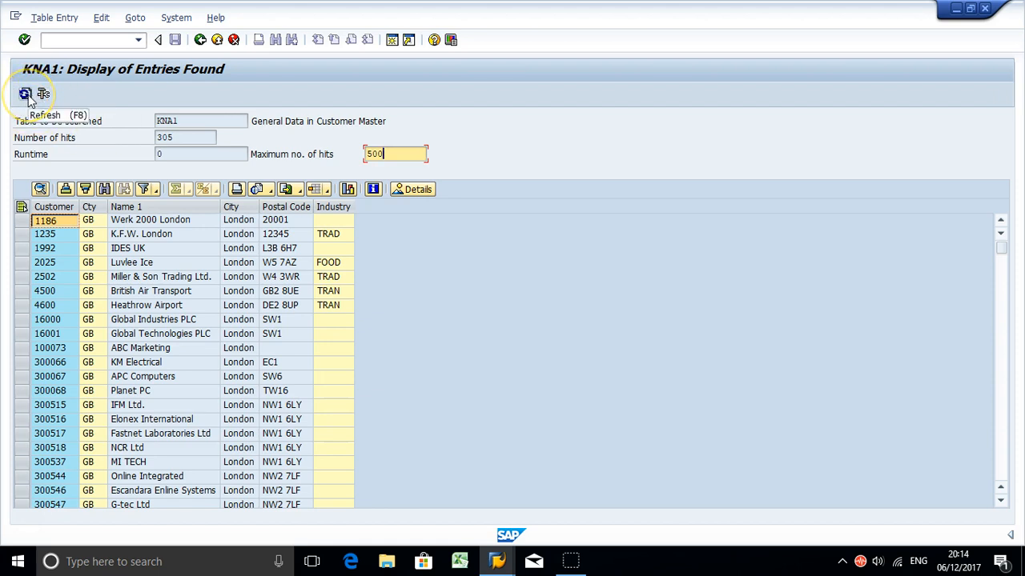
left_click(343, 221)
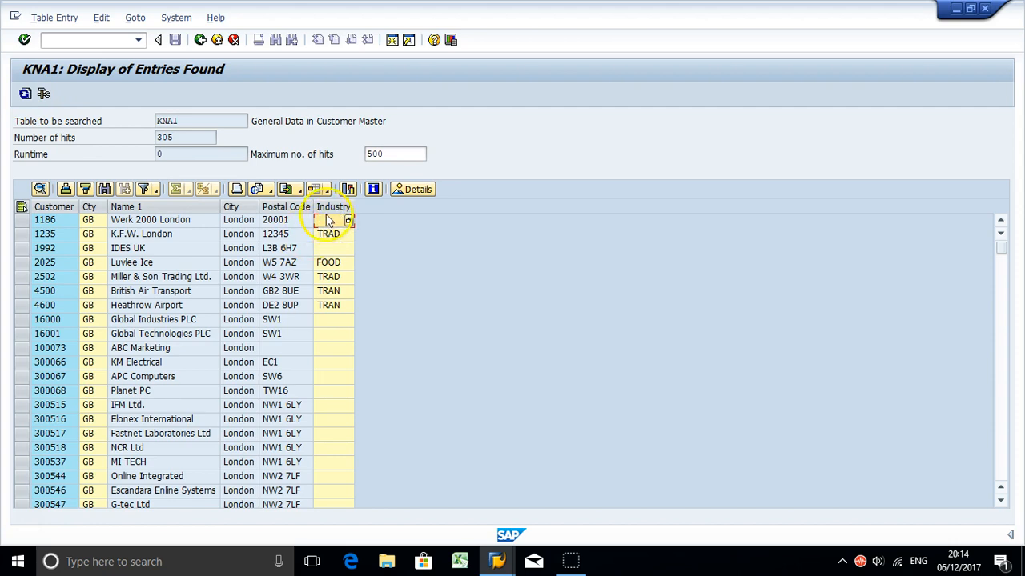
left_click(26, 94)
left_click(436, 334)
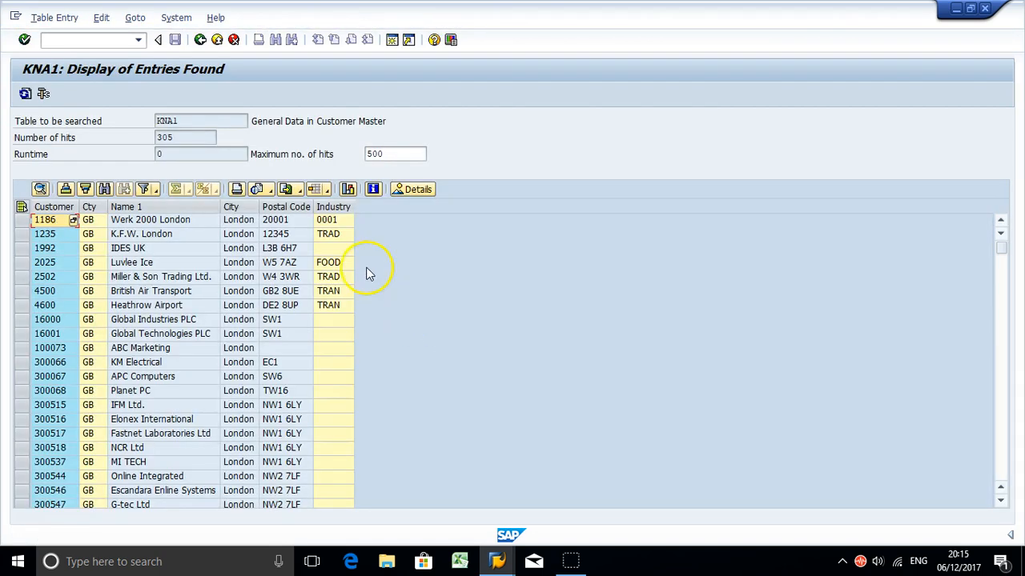
left_click(330, 219)
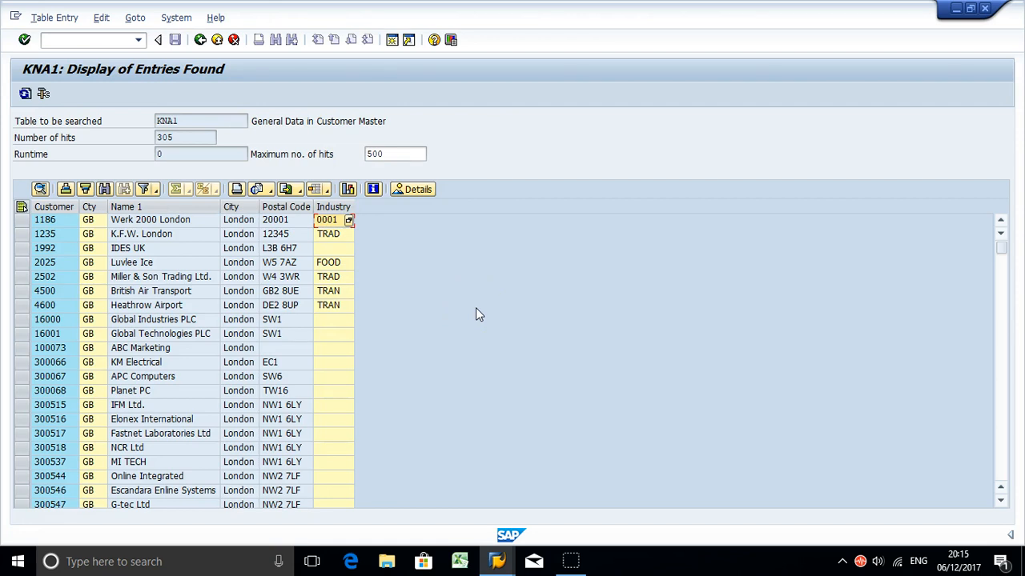
- Select the customer numbers from Global Industries PLC through MI TECH in the KNA1 list
left_click(48, 319)
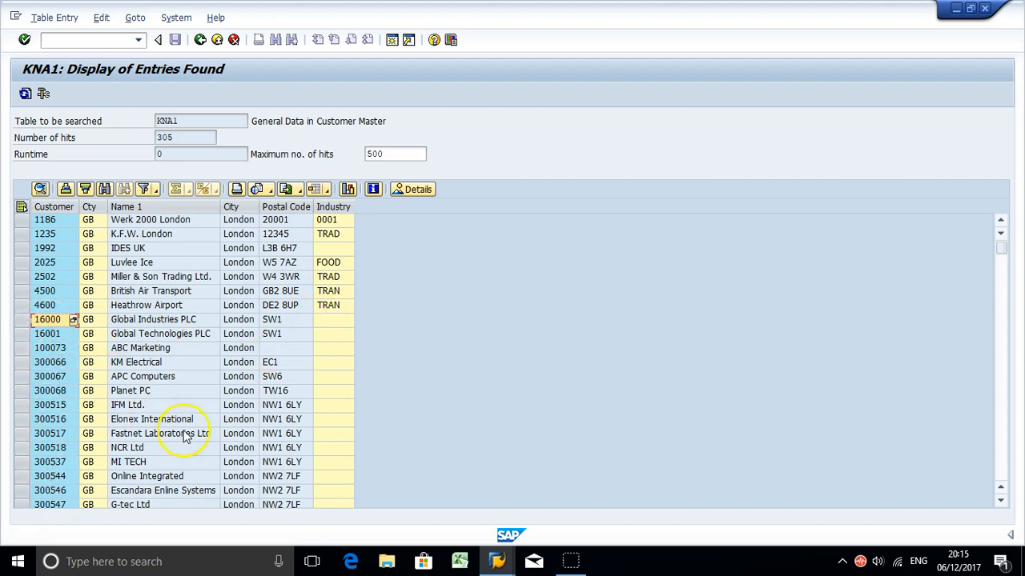
left_click_drag(344, 326, 337, 364)
left_click(333, 433)
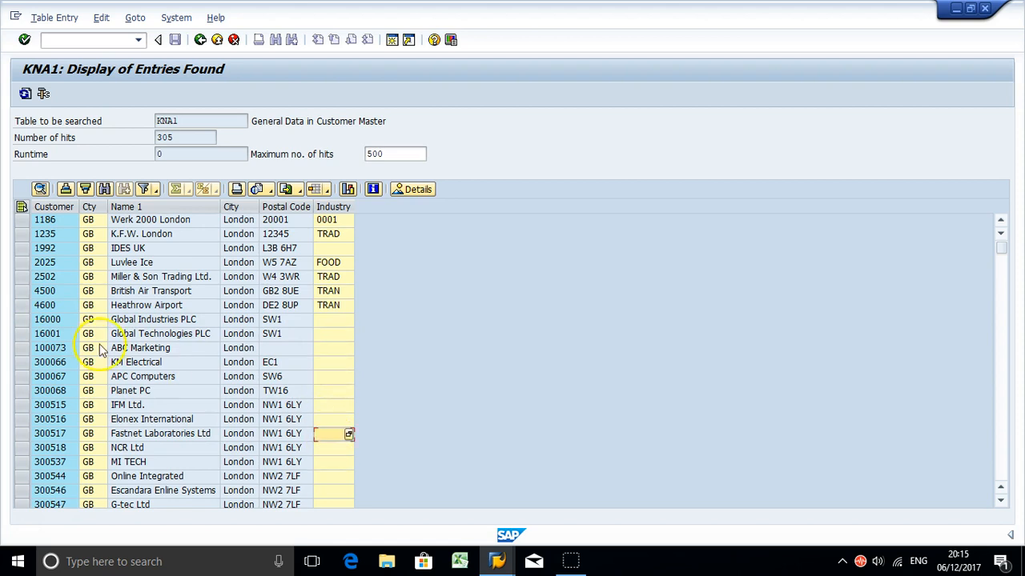
left_click(73, 337)
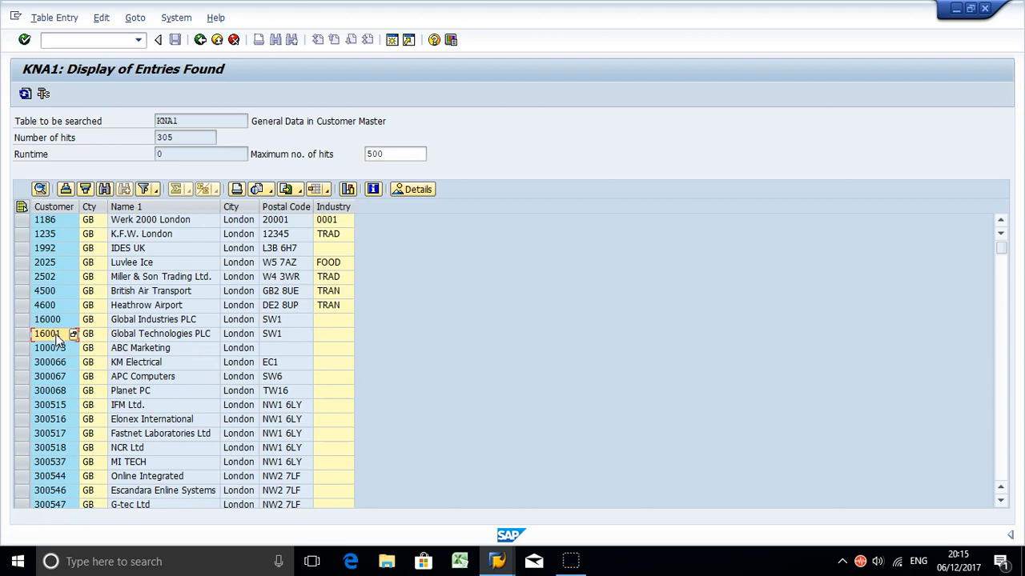
left_click_drag(58, 324, 45, 462)
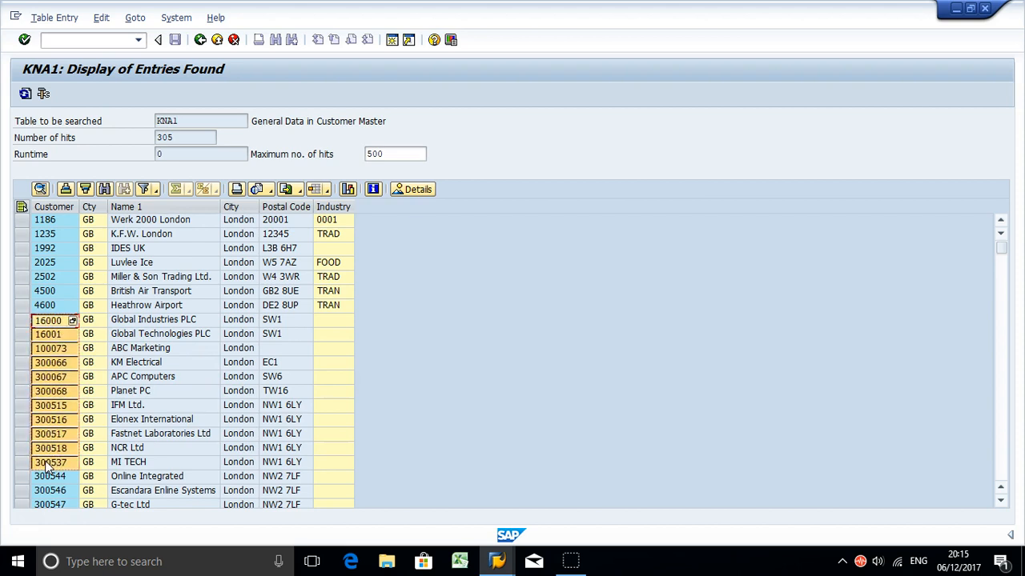
- Leave the customer change transaction in the other session, start customer mass maintenance there and dismiss the table selection information
left_click(497, 563)
left_click(590, 491)
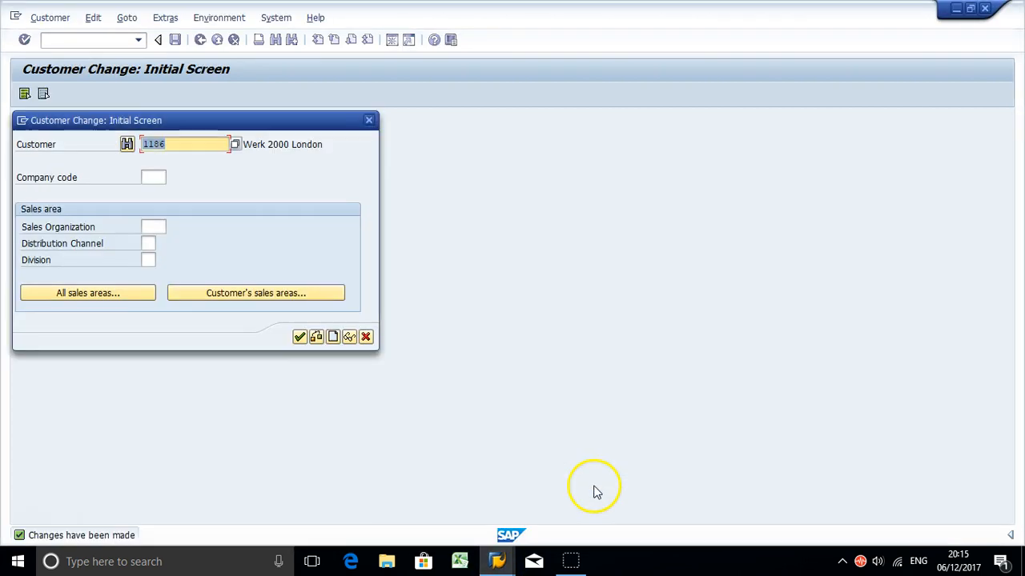
left_click(369, 120)
left_click(76, 40)
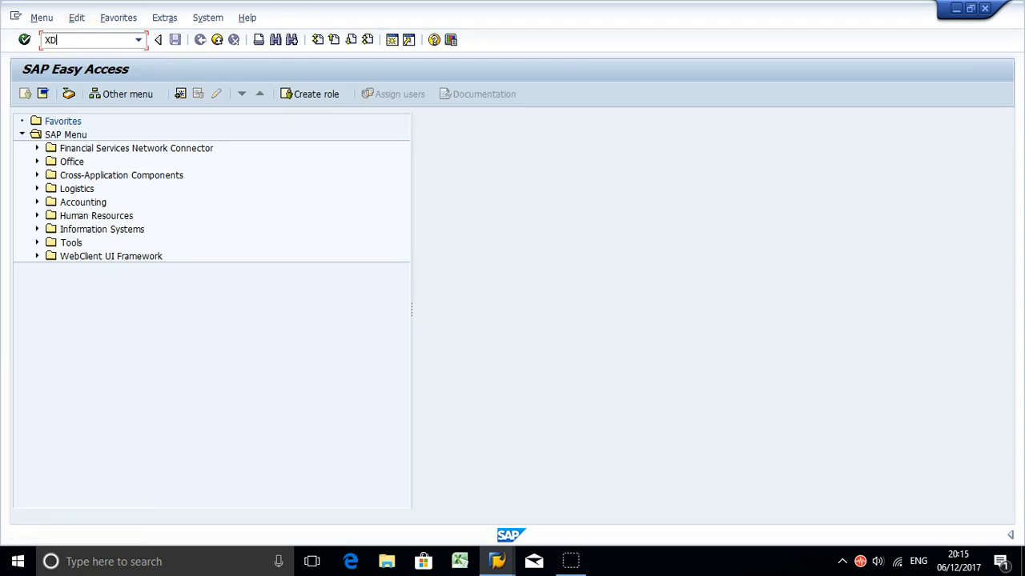
key("Return")
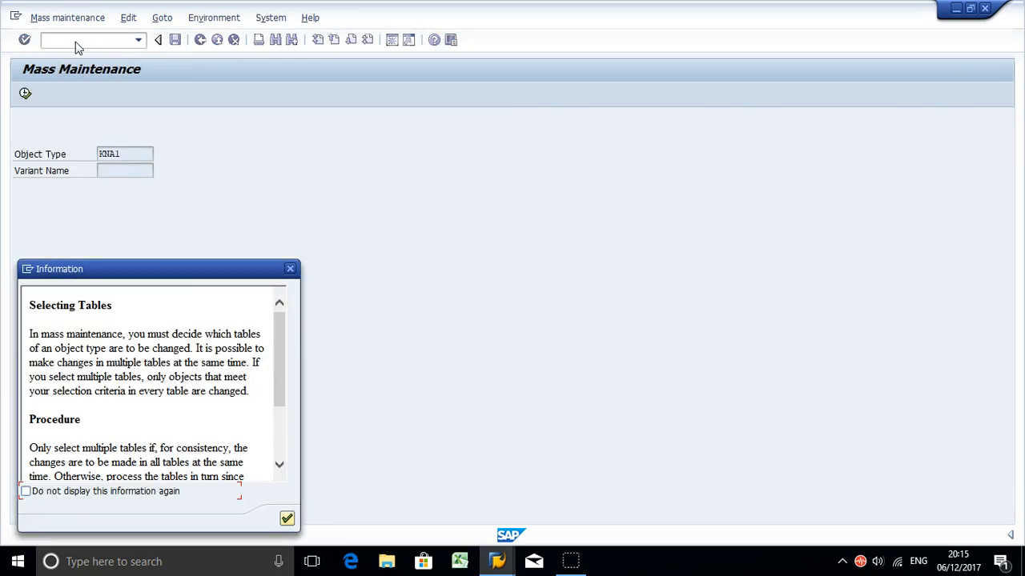
left_click(287, 519)
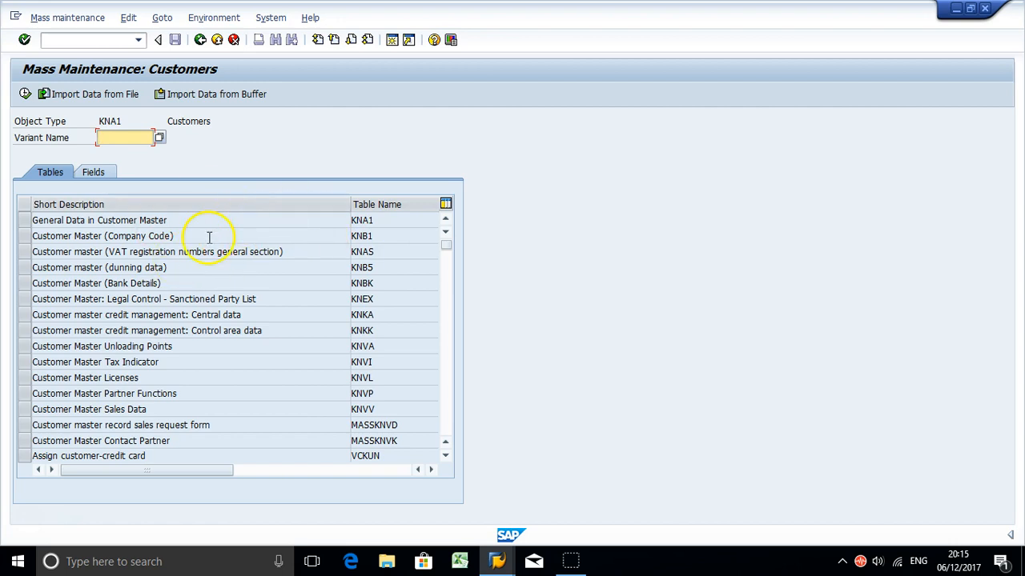
- Select the General Data in Customer Master table (KNA1) for mass maintenance and compare its name with the searched table
left_click(23, 221)
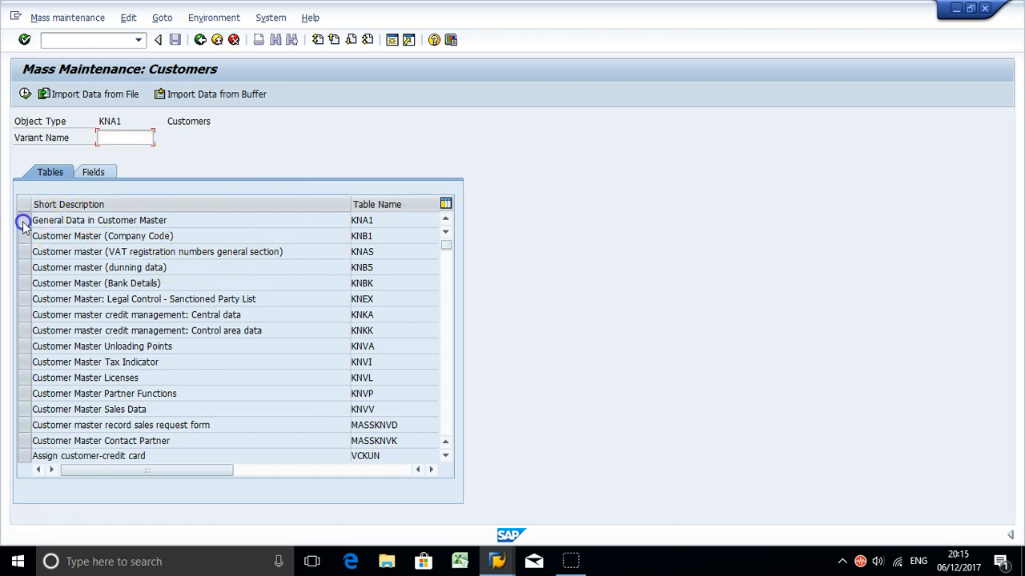
left_click_drag(377, 224, 320, 218)
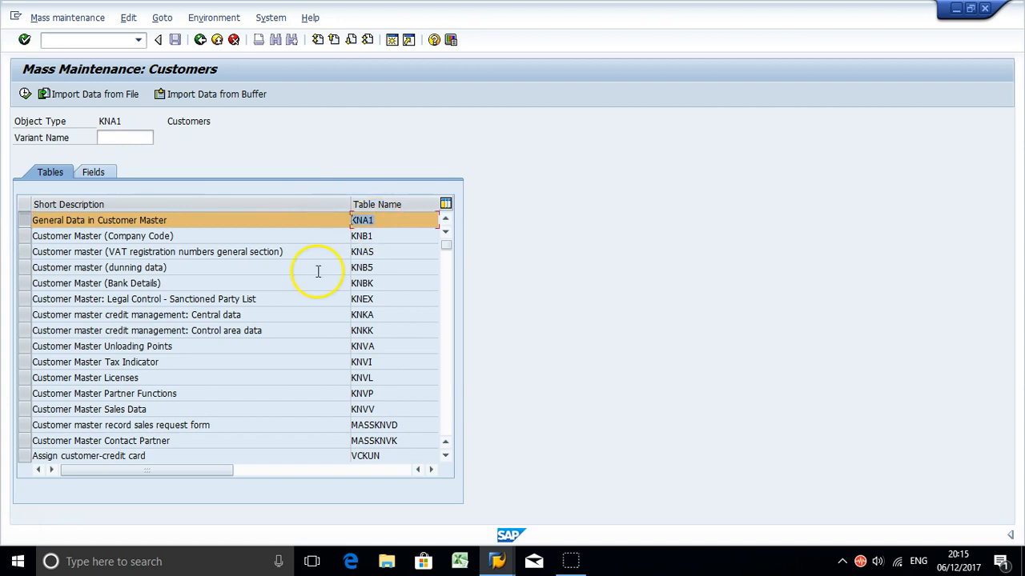
key("alt+Tab")
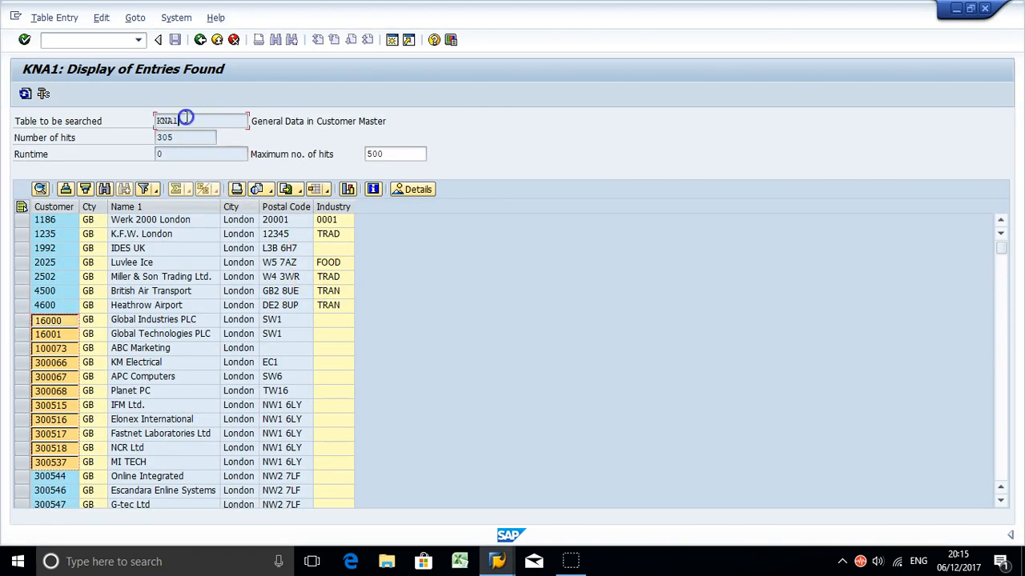
key("alt+Tab")
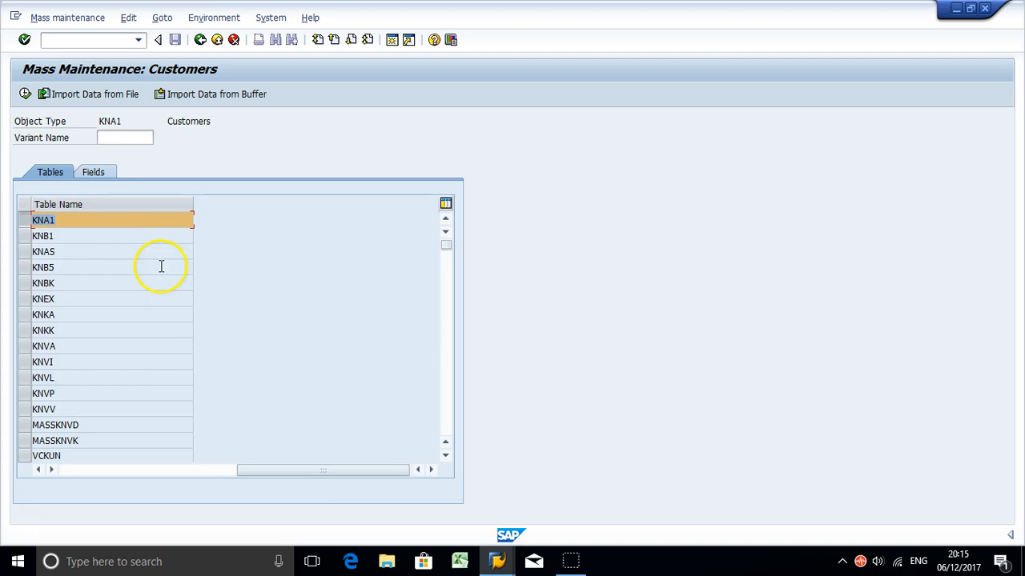
left_click(99, 470)
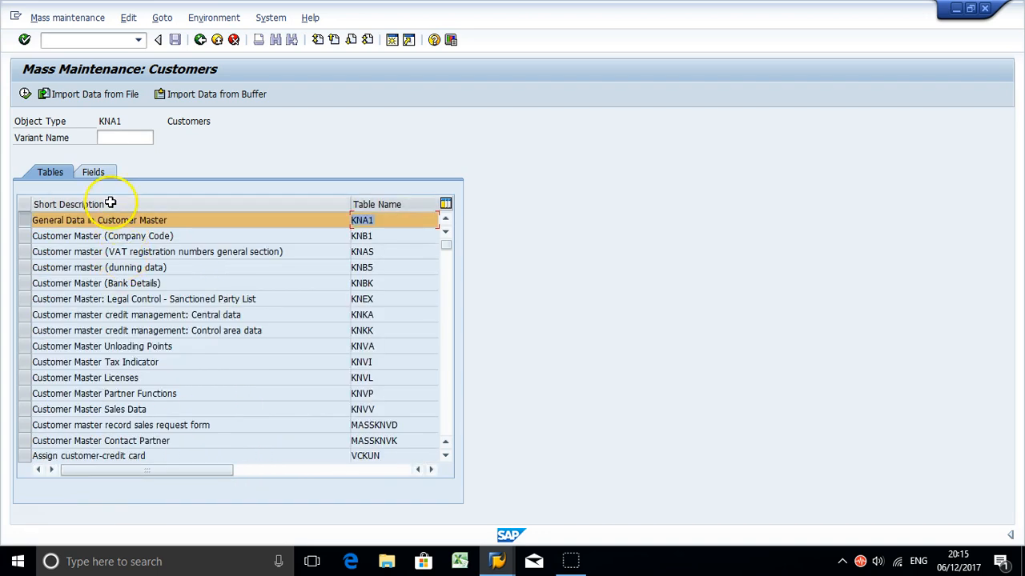
- Browse the KNA1 fields available for mass maintenance and examine their descriptions and field names, including Industry
left_click(94, 173)
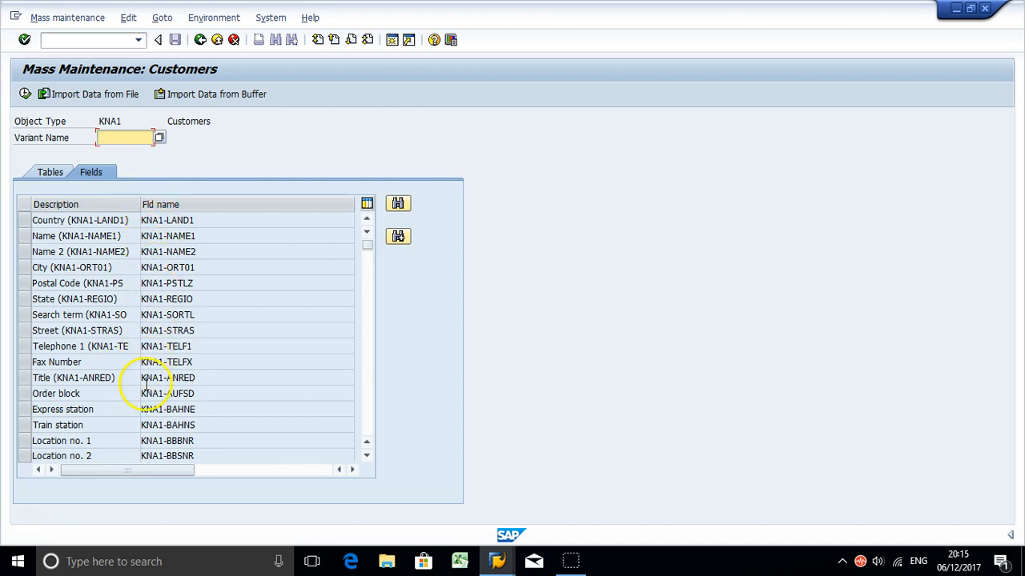
left_click(366, 456)
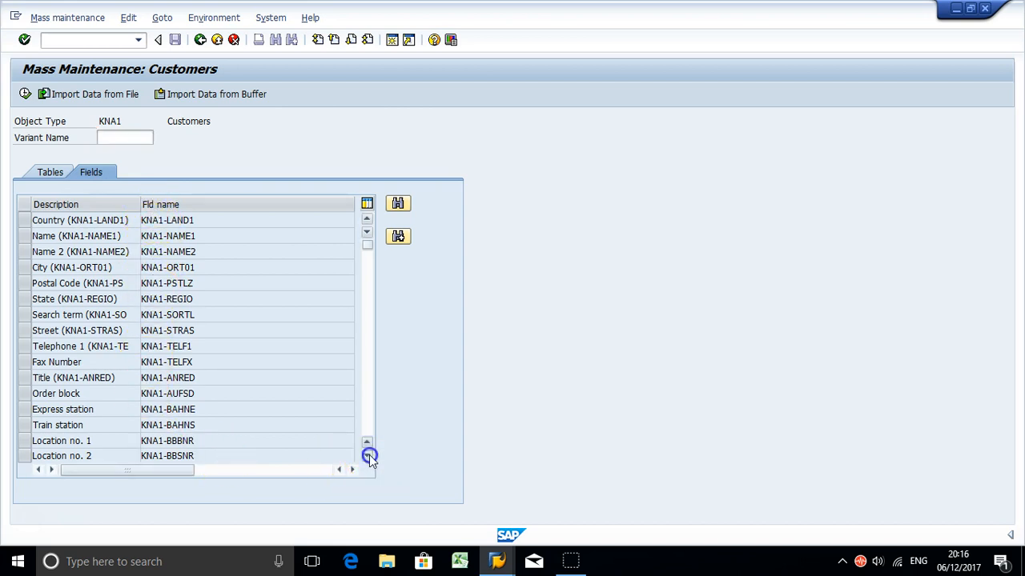
left_click(366, 456)
left_click(367, 456)
left_click(367, 455)
left_click(366, 455)
left_click(366, 456)
left_click(367, 455)
left_click(366, 455)
left_click(366, 455)
left_click(366, 456)
left_click(367, 456)
left_click(366, 455)
left_click(366, 456)
left_click(366, 455)
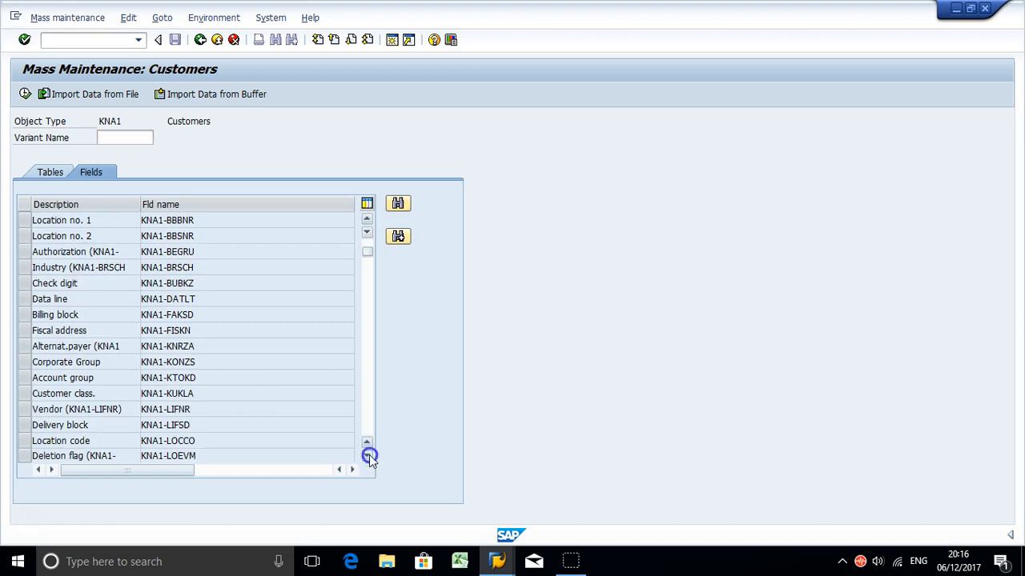
left_click(366, 456)
left_click(368, 455)
left_click(369, 456)
left_click(368, 455)
left_click(368, 456)
left_click(369, 456)
left_click(368, 455)
left_click(368, 455)
left_click(368, 455)
left_click(368, 456)
left_click(368, 456)
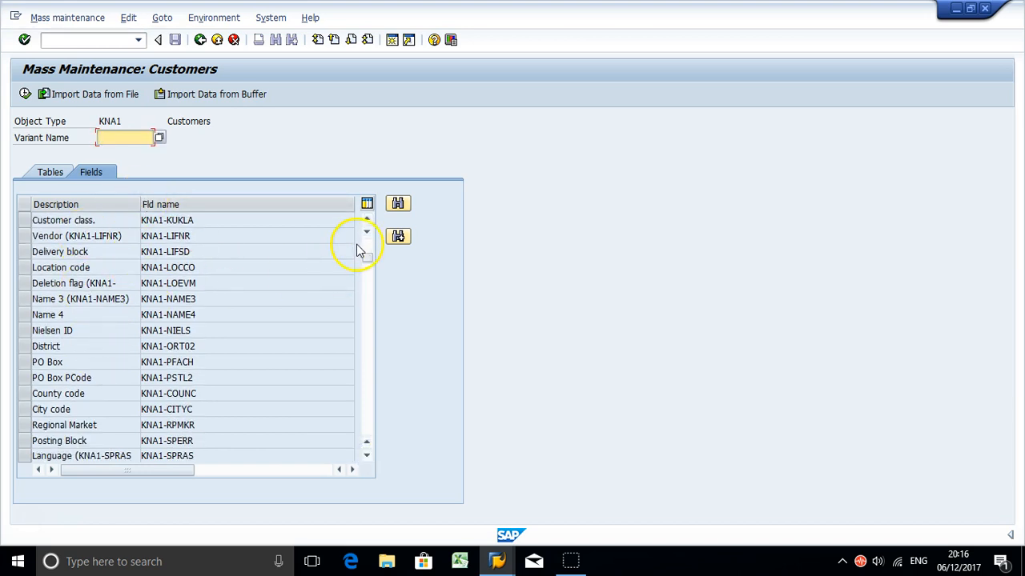
- Choose the Industry field (KNA1-BRSCH) for mass maintenance, run the selection and accept the mass-change warning
left_click_drag(367, 255, 366, 249)
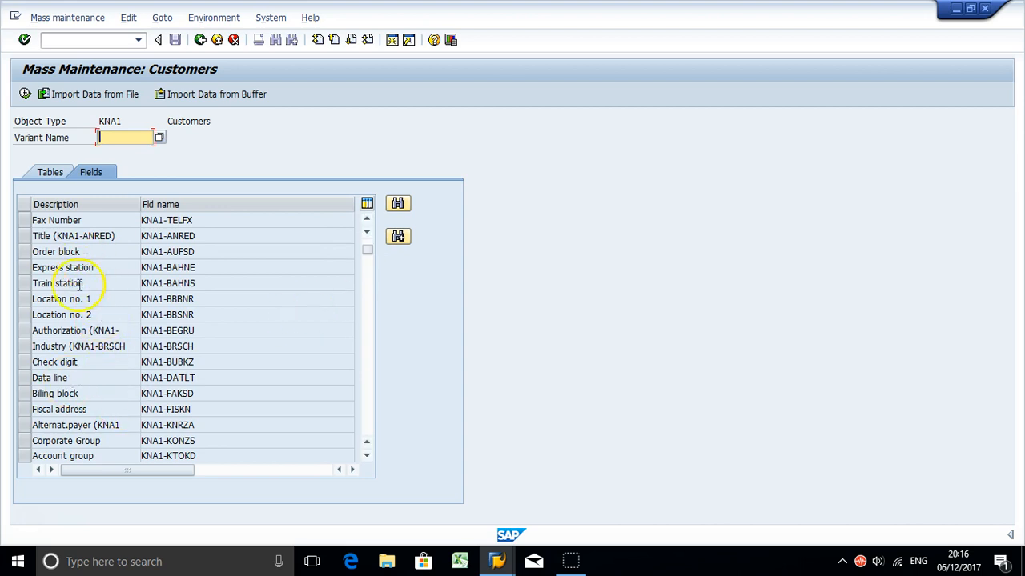
left_click(24, 345)
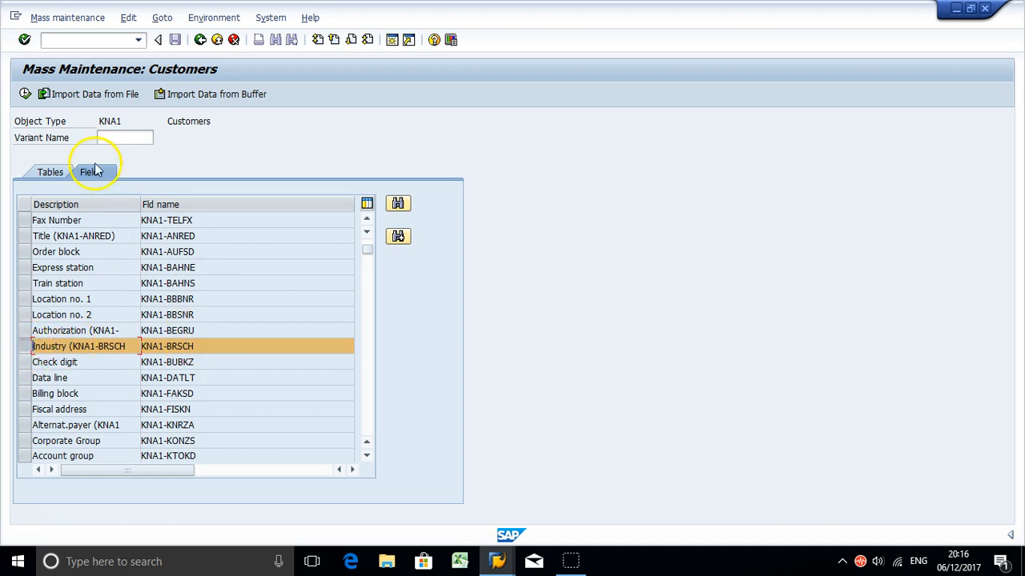
left_click(26, 94)
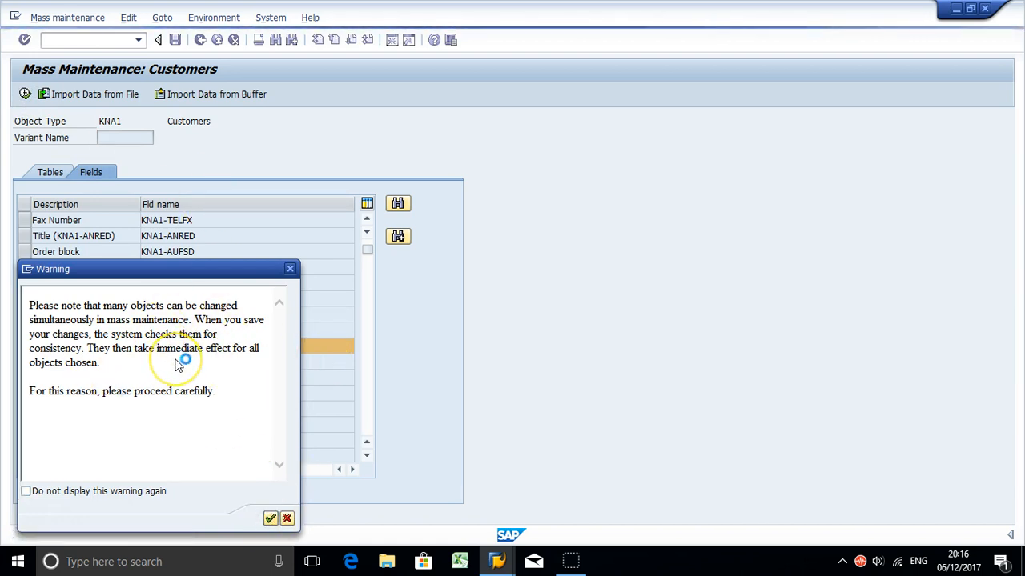
key("Return")
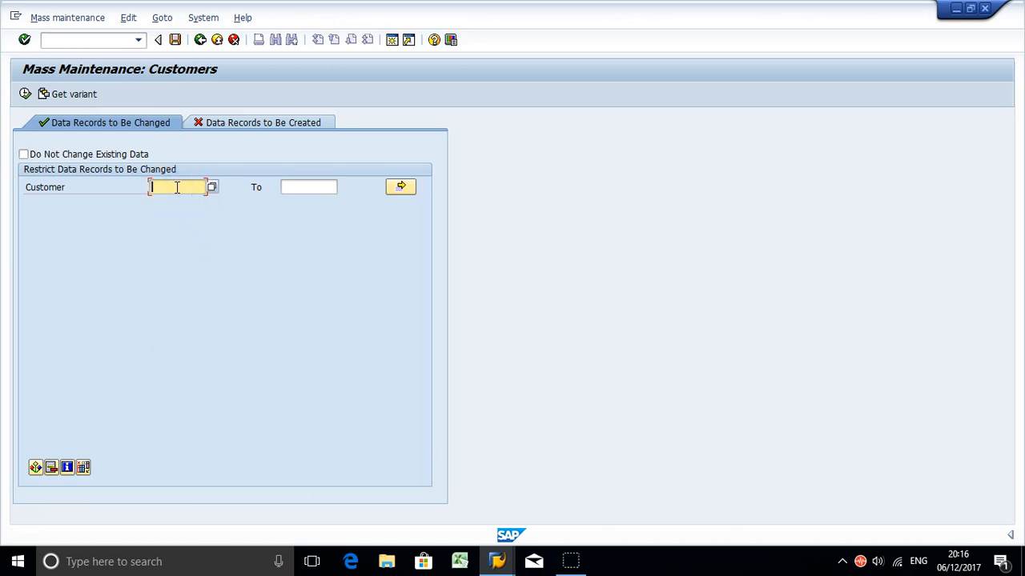
- Paste the copied customer numbers as single values in the Customer multiple selection, review them and retrieve their records
left_click(401, 189)
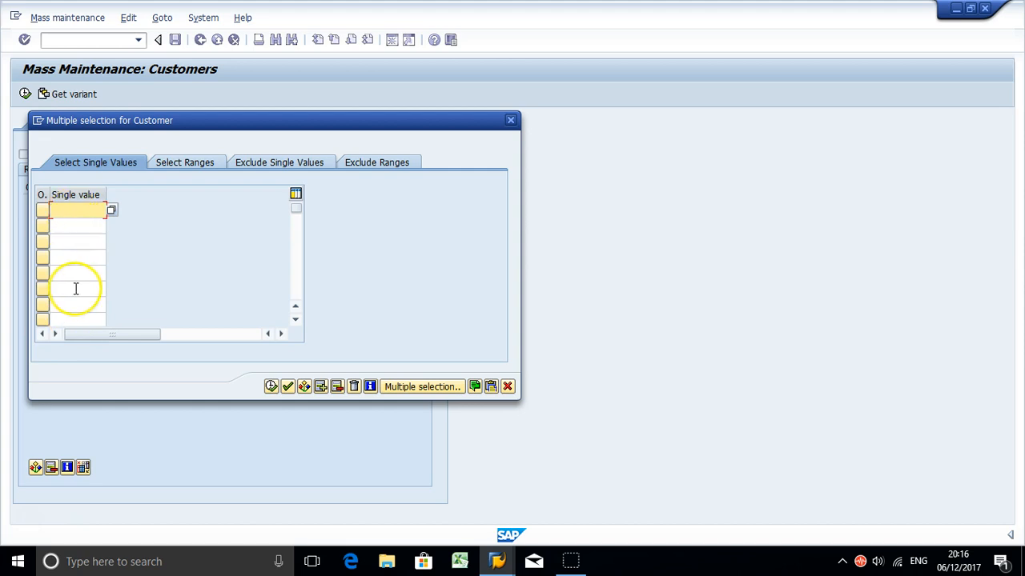
left_click(489, 387)
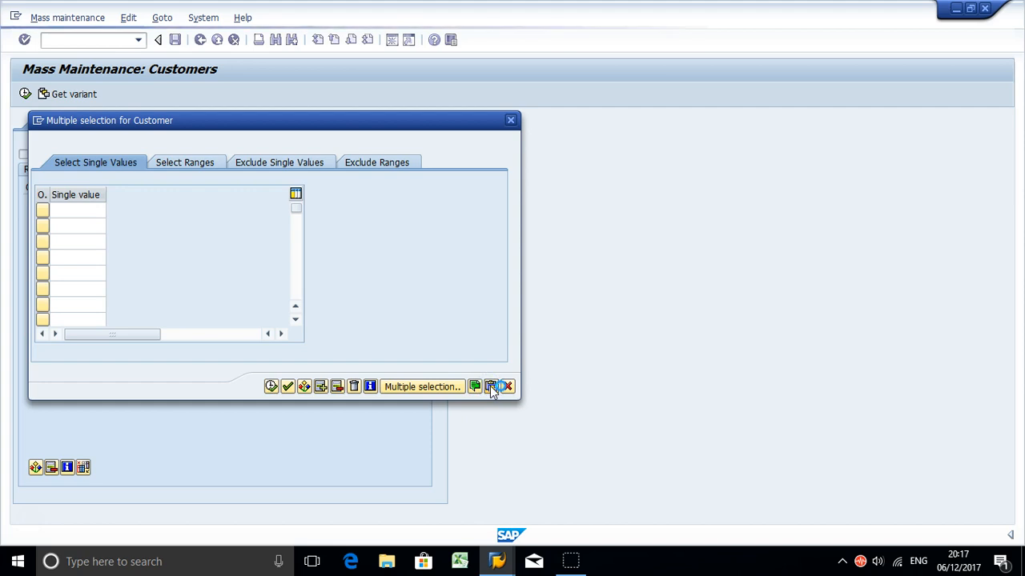
left_click(296, 320)
left_click(295, 320)
left_click(295, 320)
left_click(295, 321)
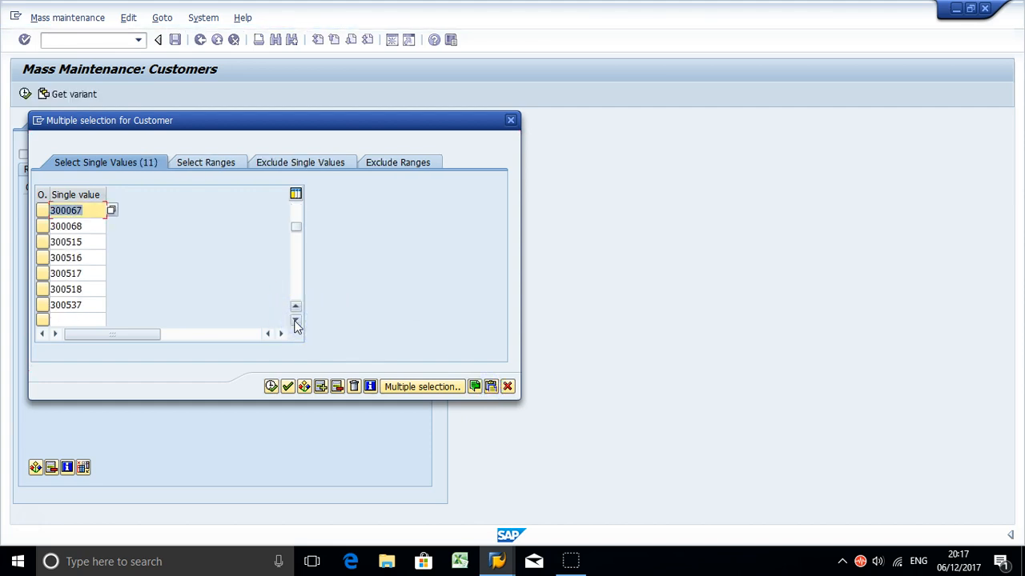
left_click(271, 388)
left_click(24, 95)
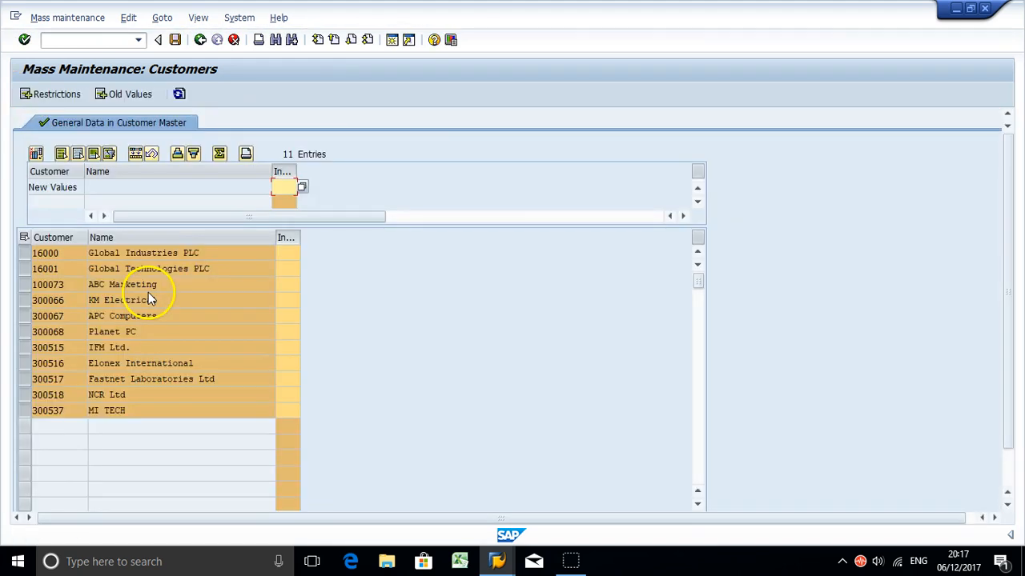
- Widen the Industry columns of both tables and enter 0001 as the new Industry value
left_click_drag(298, 170, 345, 170)
left_click_drag(300, 236, 347, 237)
left_click(301, 184)
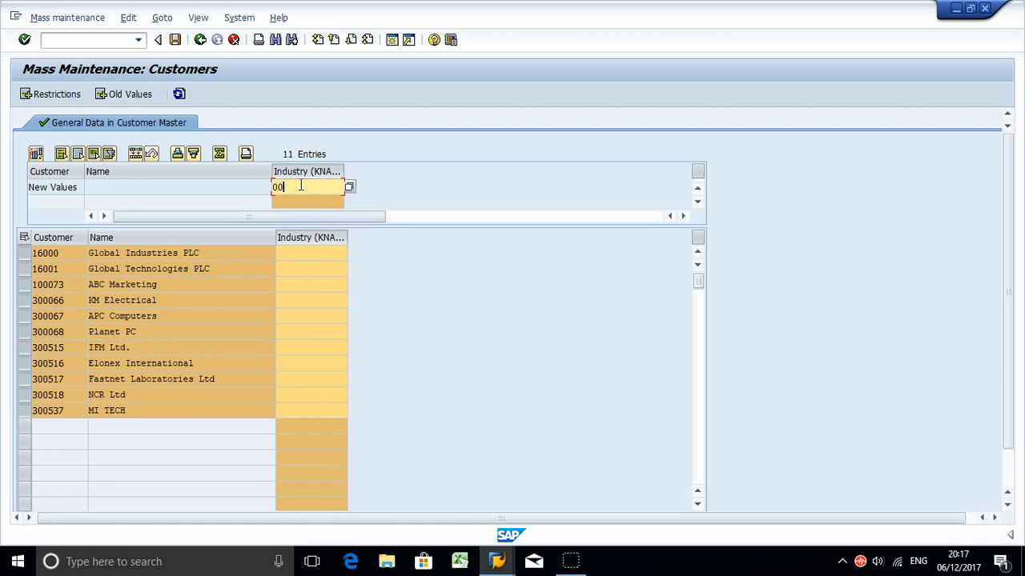
- Apply the new Industry value to all listed customers, save the mass change and confirm the save warning
left_click(294, 171)
left_click(305, 170)
left_click(304, 171)
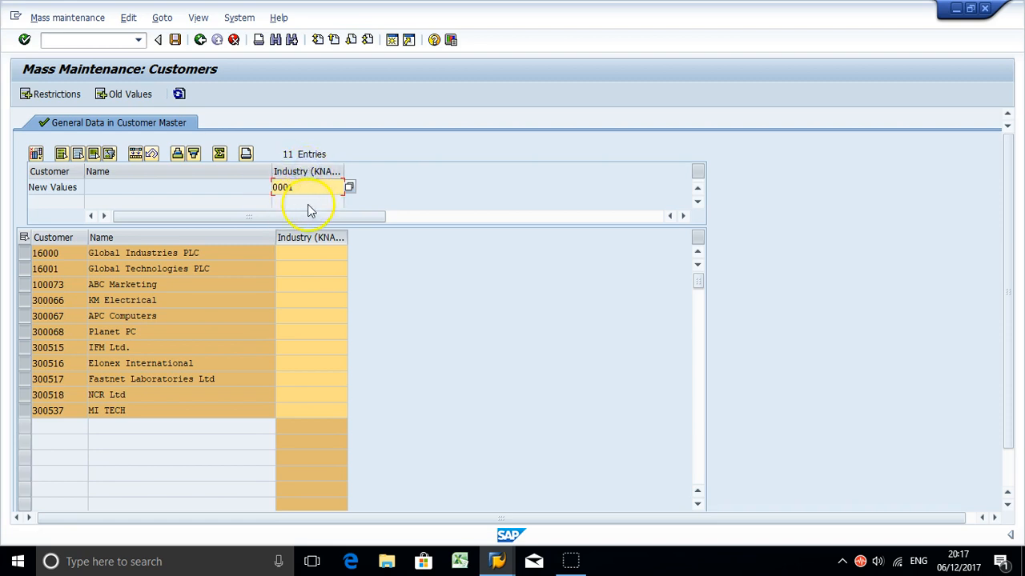
left_click(305, 169)
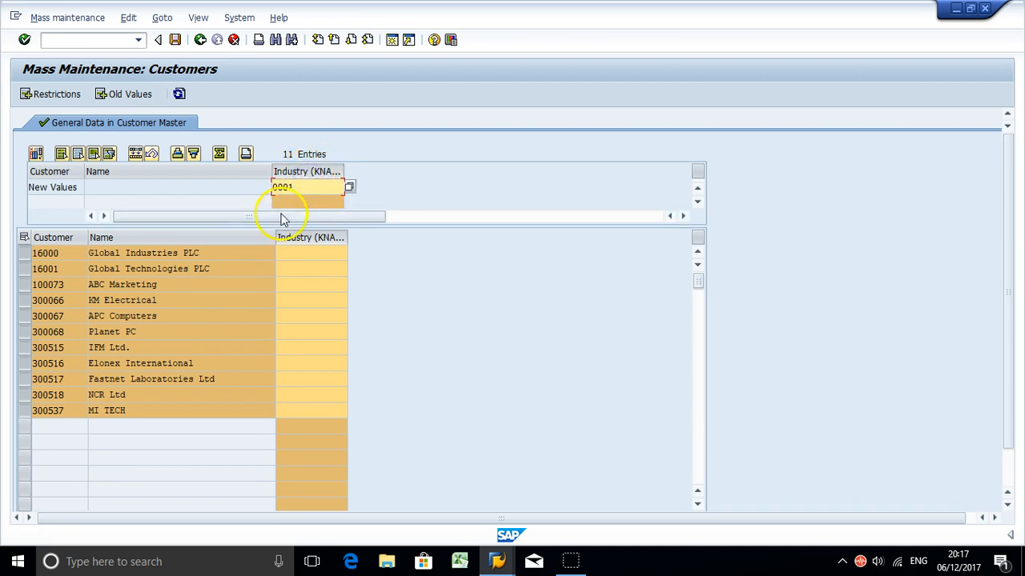
left_click(298, 172)
left_click(299, 172)
left_click(136, 159)
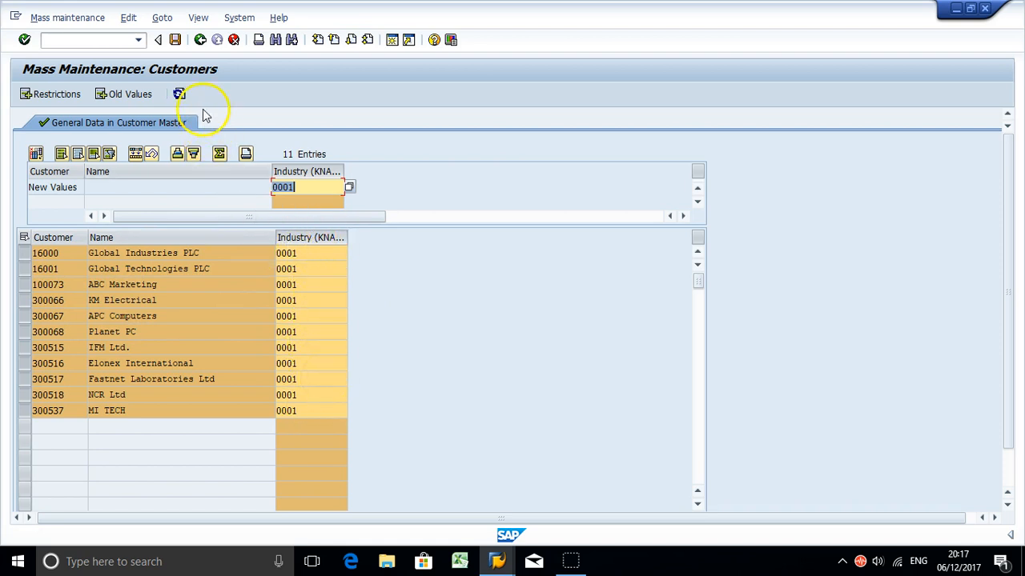
left_click(175, 40)
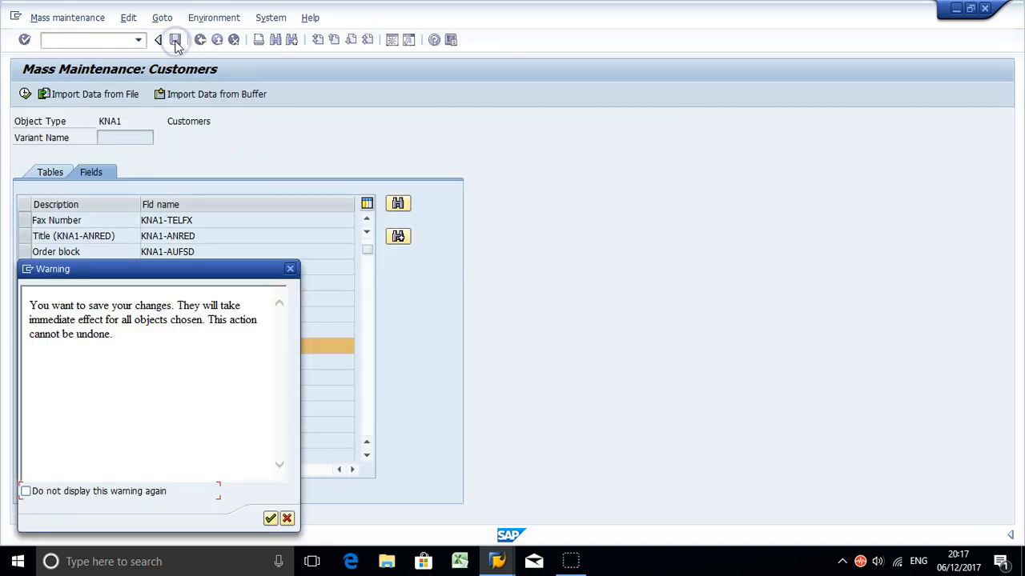
left_click(271, 519)
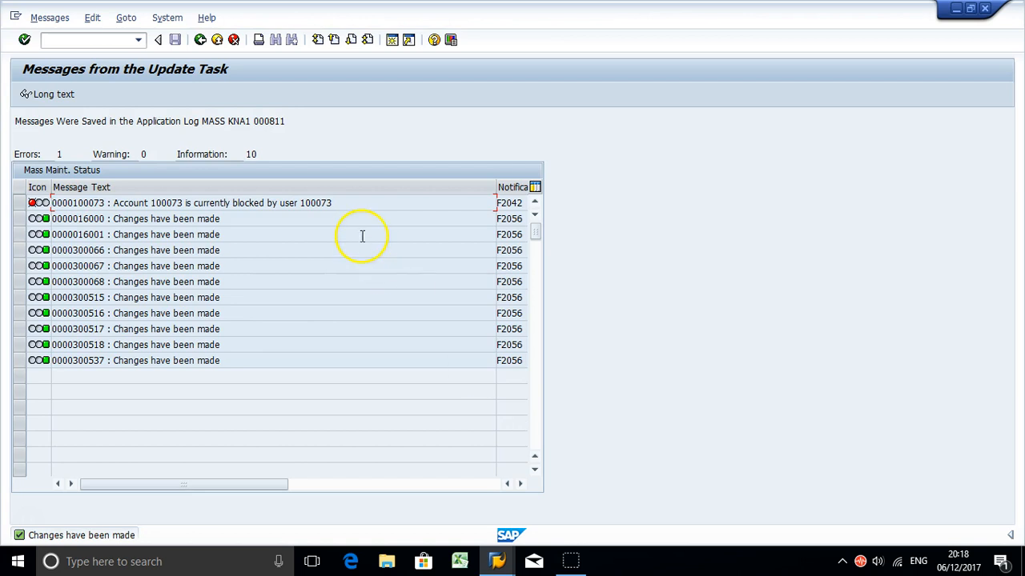
- Examine the update task messages, especially the error for the blocked account and the error and information counts
left_click(346, 201)
left_click_drag(346, 202, 98, 202)
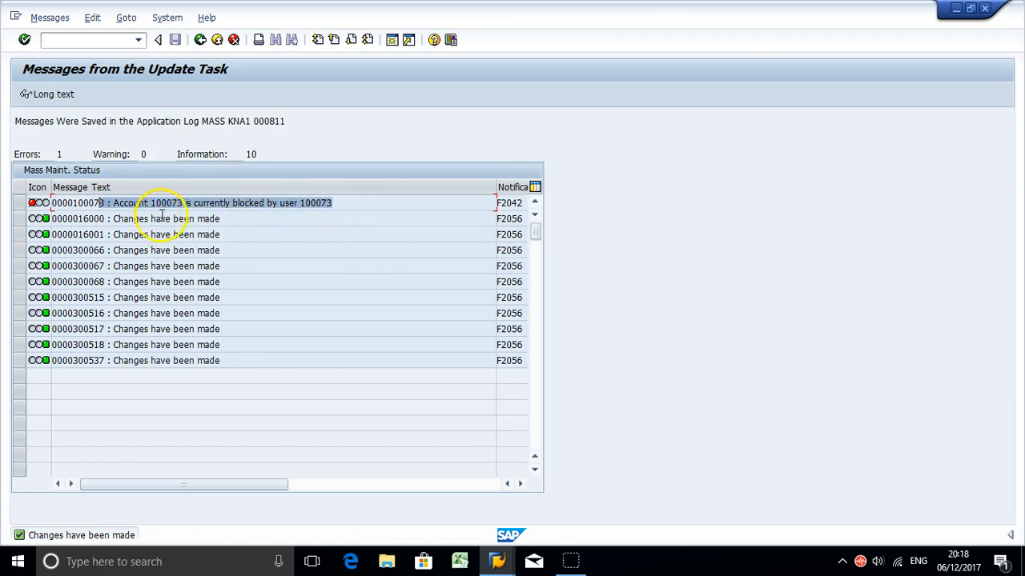
left_click(353, 200)
left_click_drag(354, 200, 110, 202)
left_click_drag(373, 202, 335, 205)
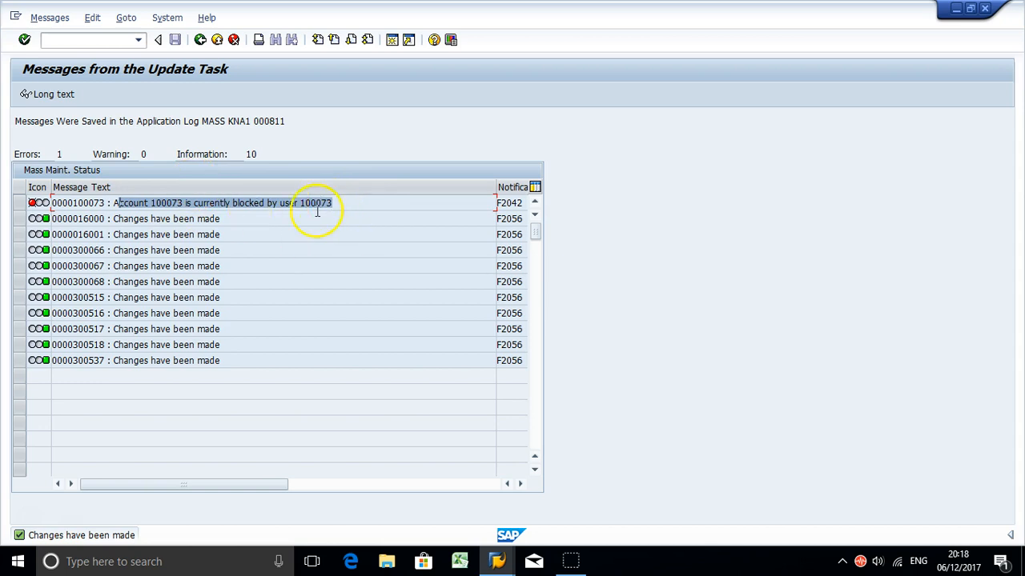
left_click(254, 219)
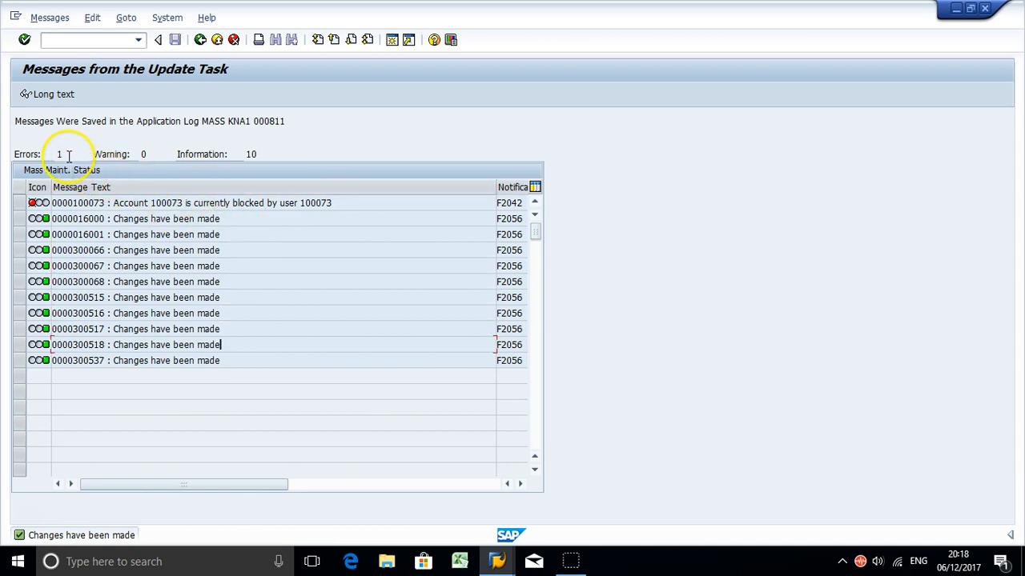
left_click(250, 154)
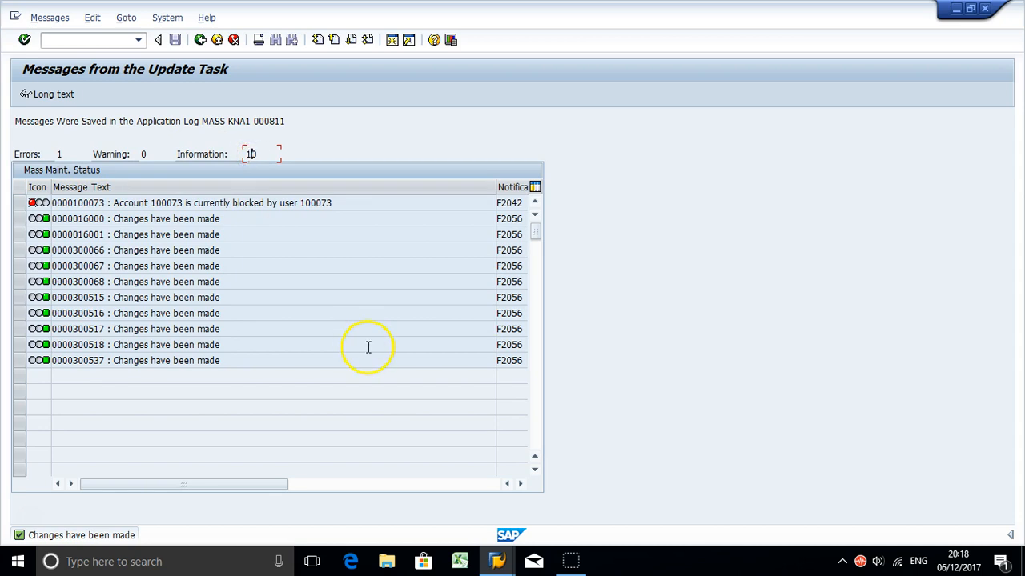
- Switch to the KNA1 entries session, refresh the list, dismiss the express information and check the customers' Industry values
mouse_move(495, 553)
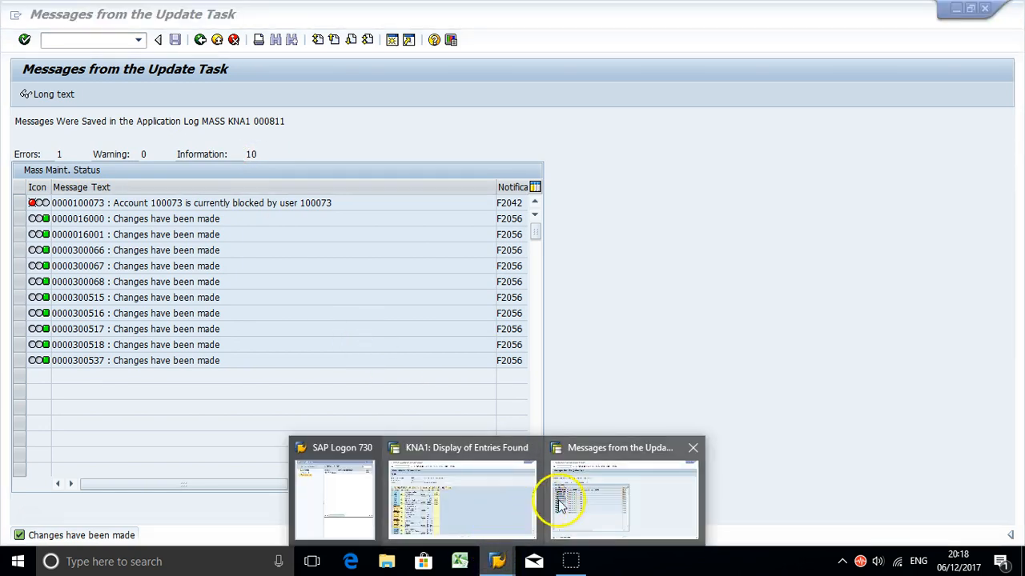
left_click(467, 505)
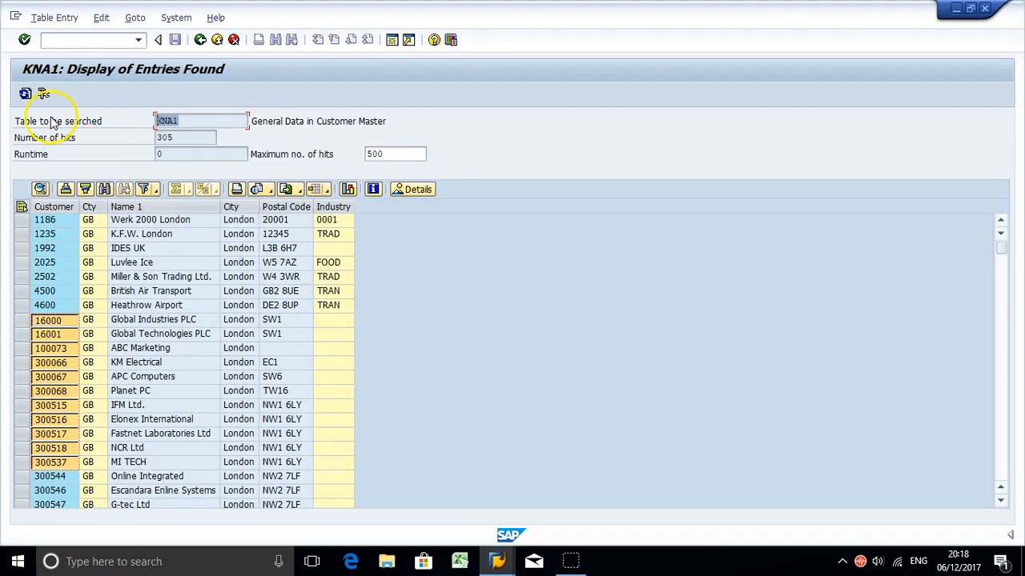
left_click(25, 93)
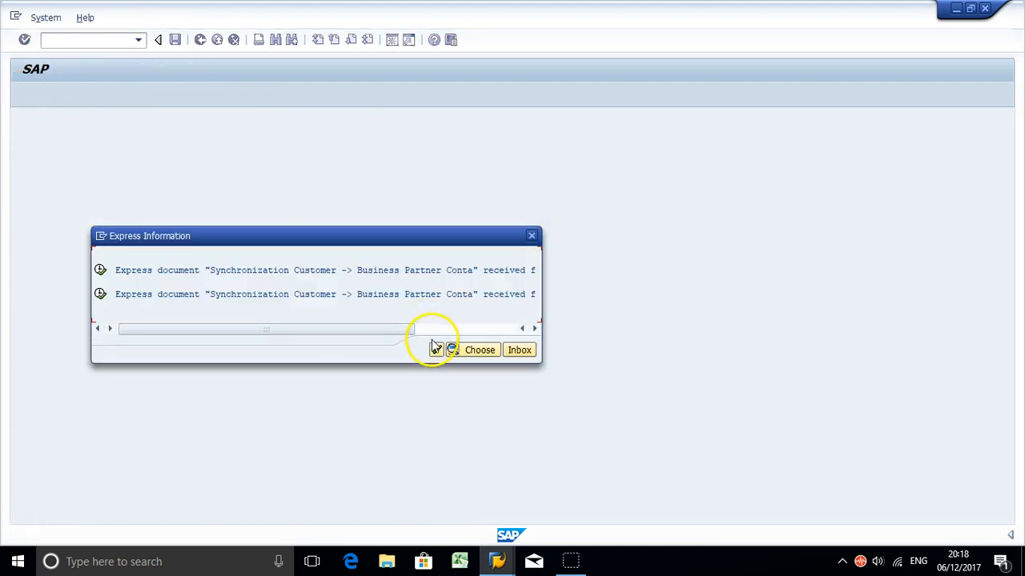
left_click(434, 348)
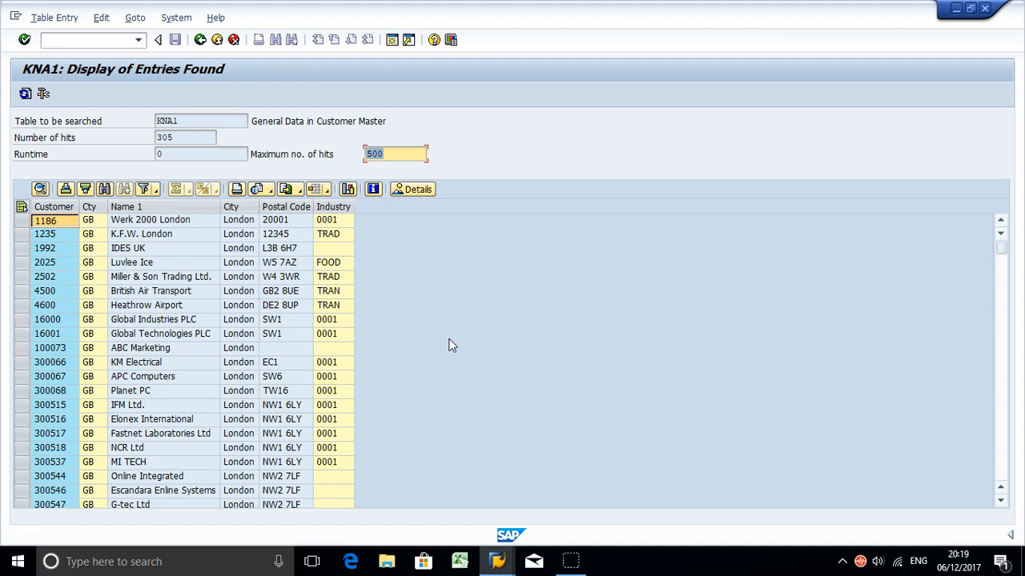
left_click(208, 120)
double_click(208, 120)
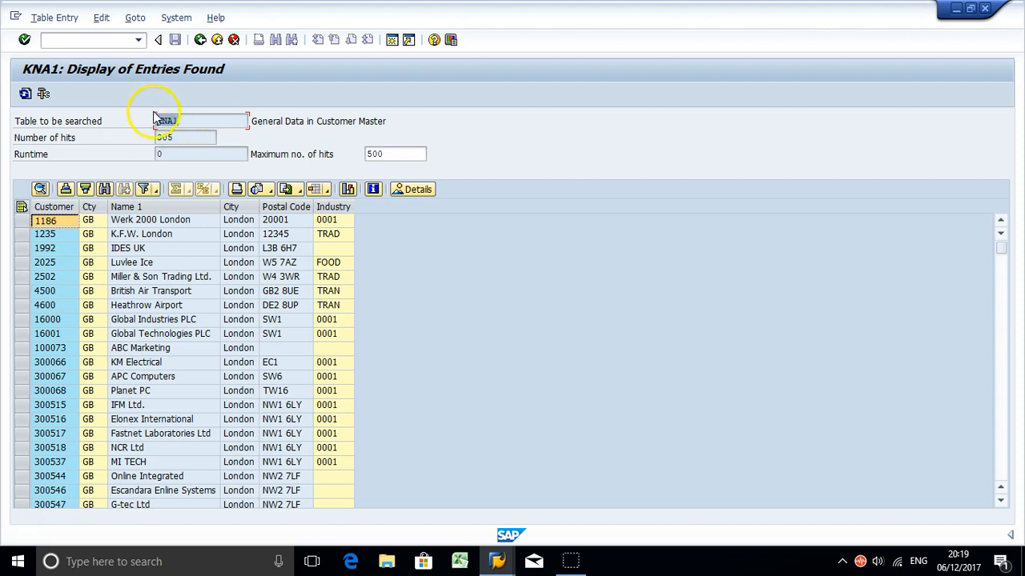
left_click(330, 377)
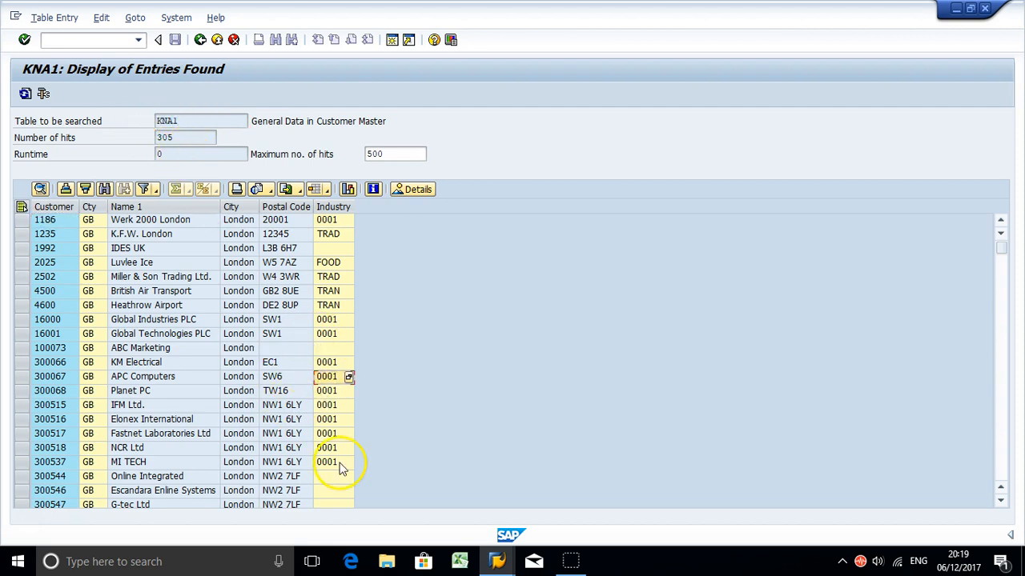
- Start XD02 in the update messages session and open Global Industries PLC for sales area 3050, channel 14, division 00
mouse_move(489, 556)
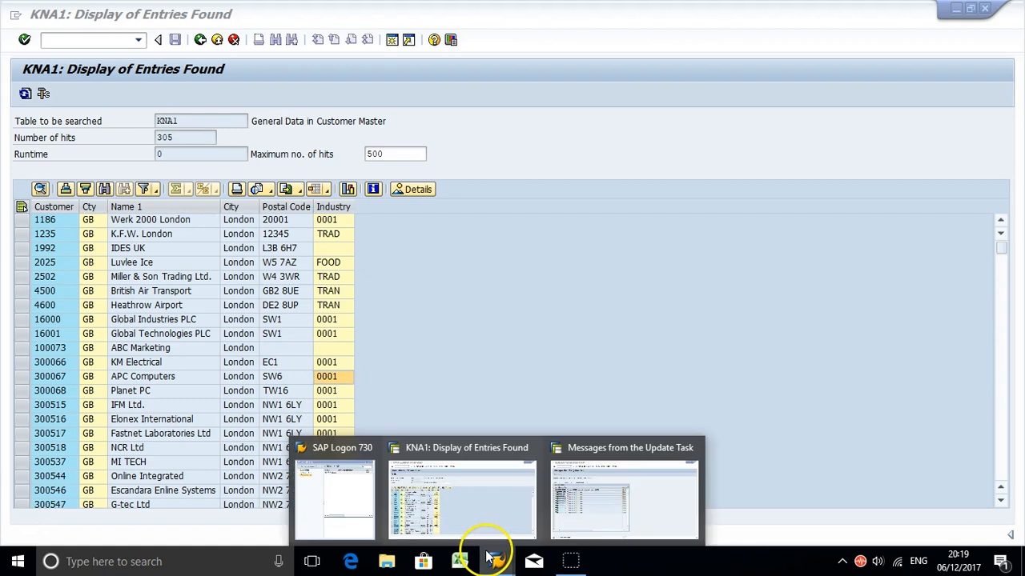
left_click(578, 475)
left_click(87, 39)
type("/nxd02")
key("Return")
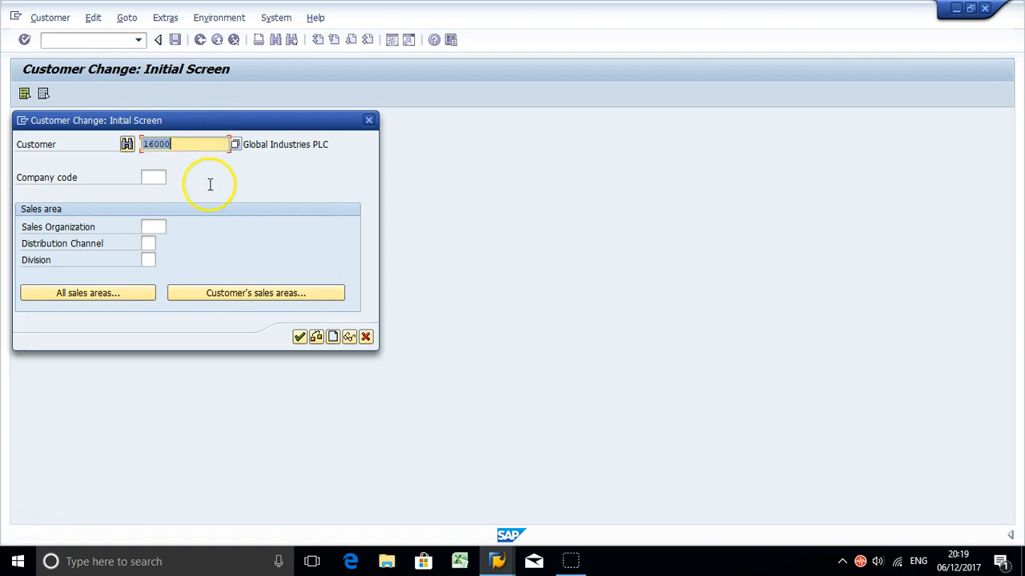
left_click(233, 293)
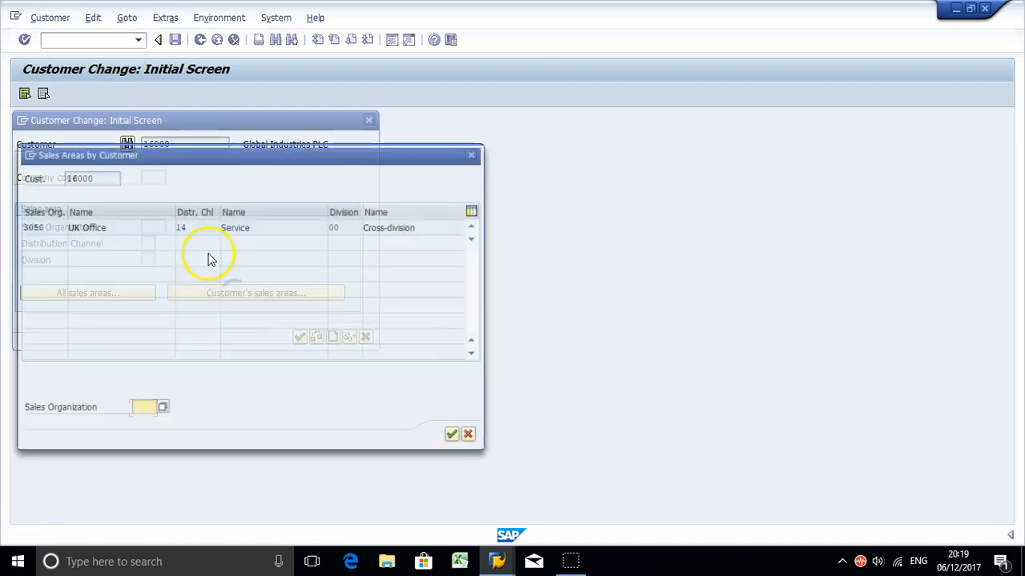
double_click(132, 227)
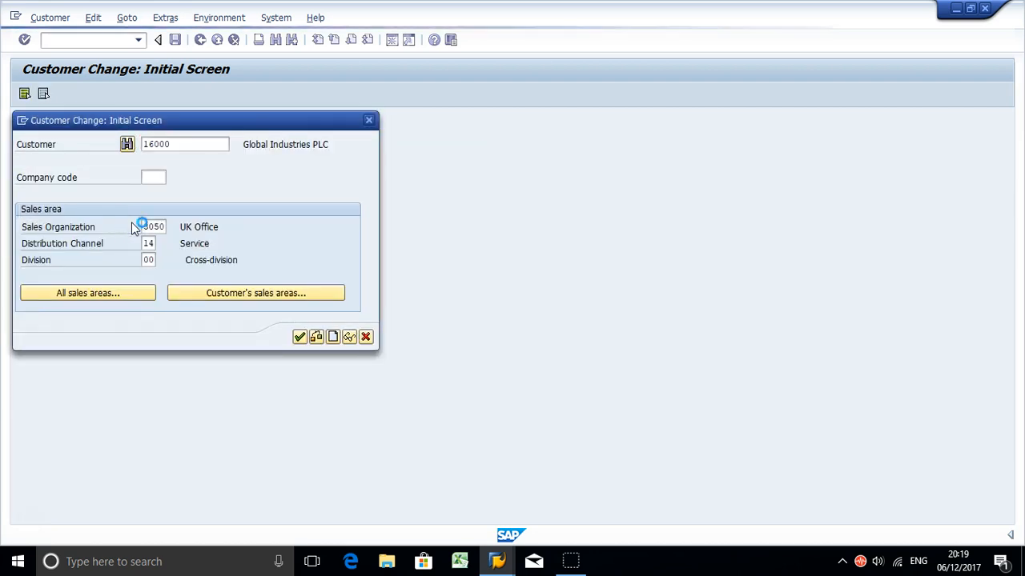
key("Return")
left_click(142, 95)
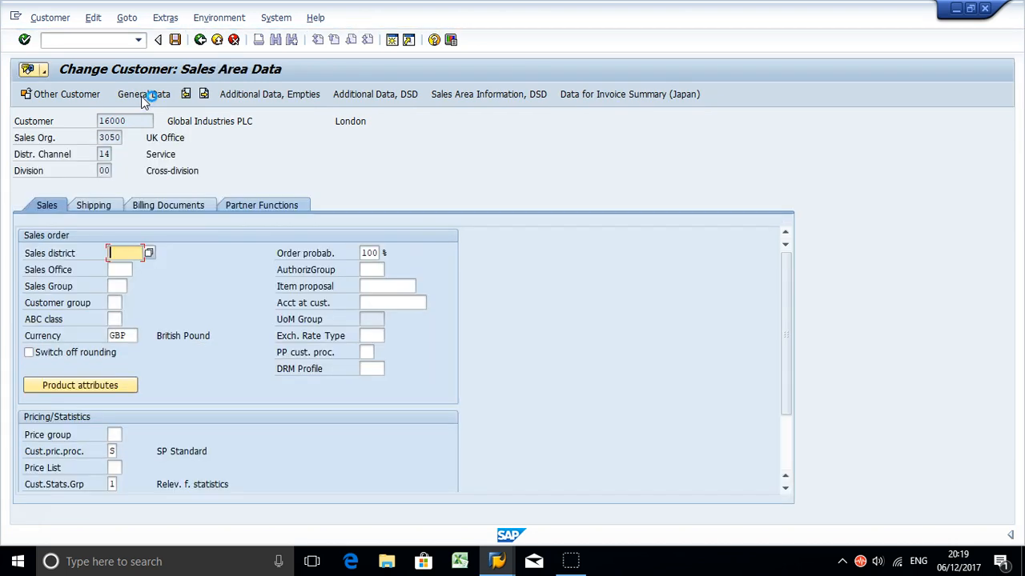
- Look up the technical table and field names of Delivering Plant in the customer's Shipping data
left_click(93, 205)
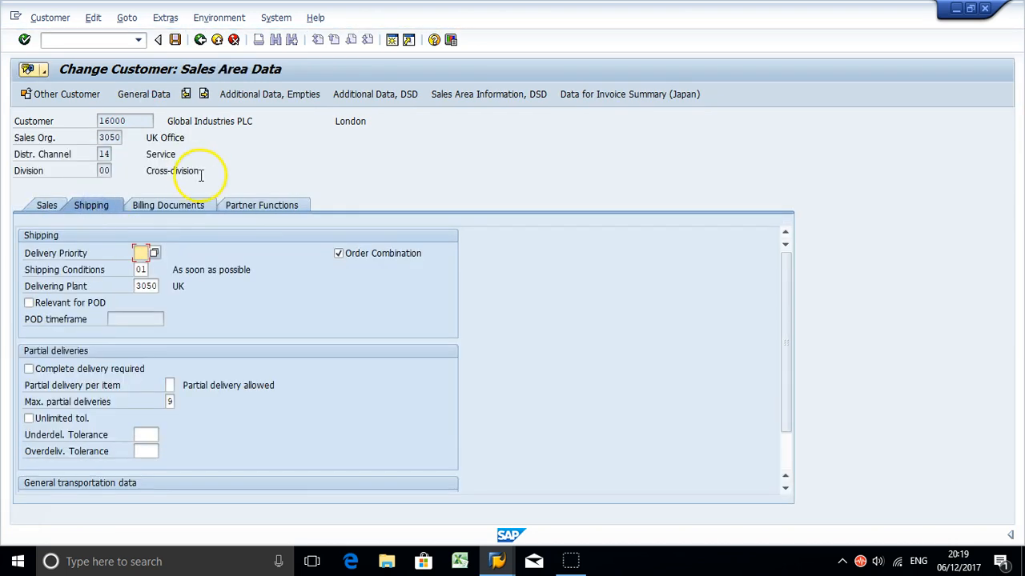
left_click(151, 287)
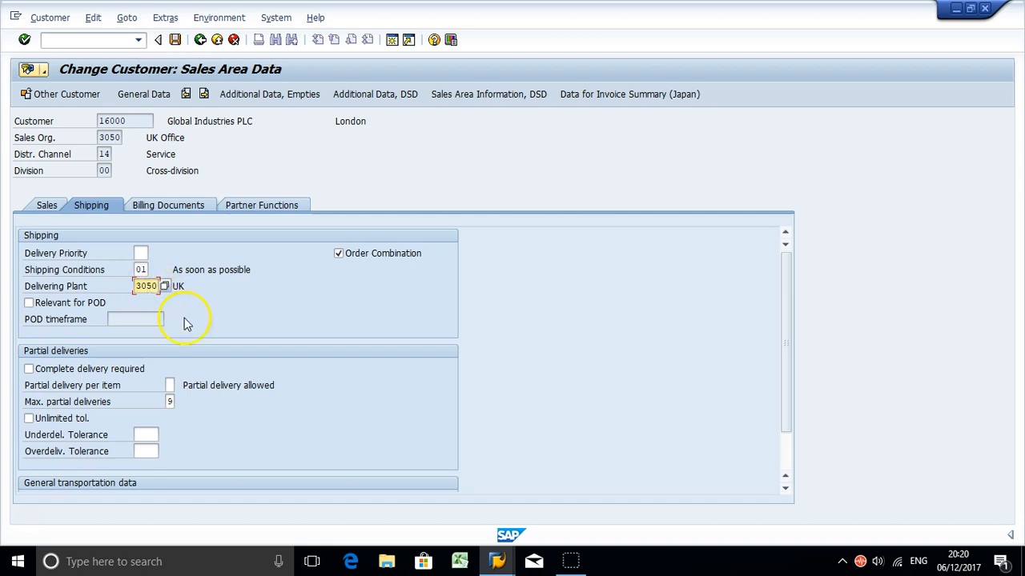
left_click(142, 287)
key("F1")
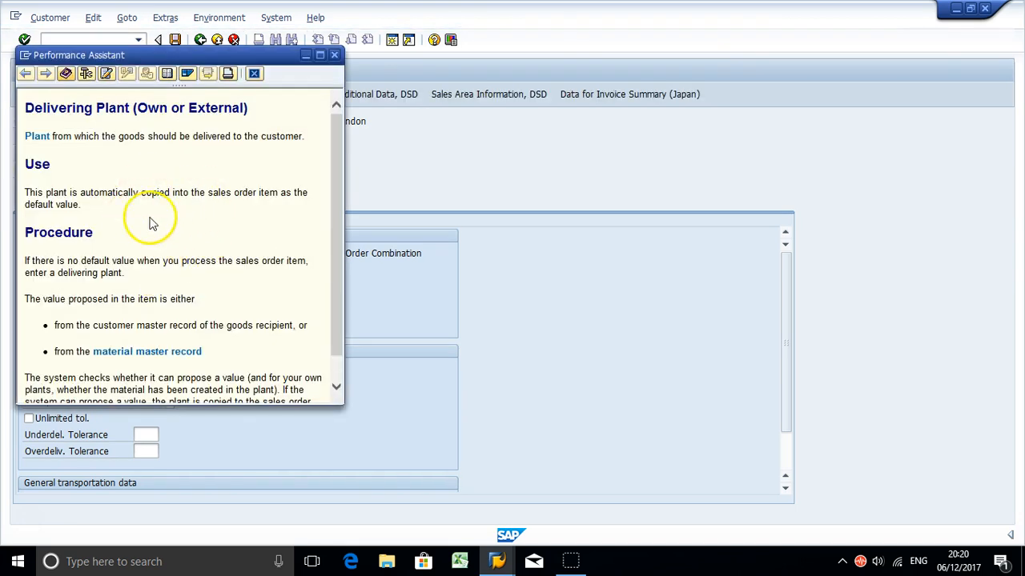
left_click(86, 72)
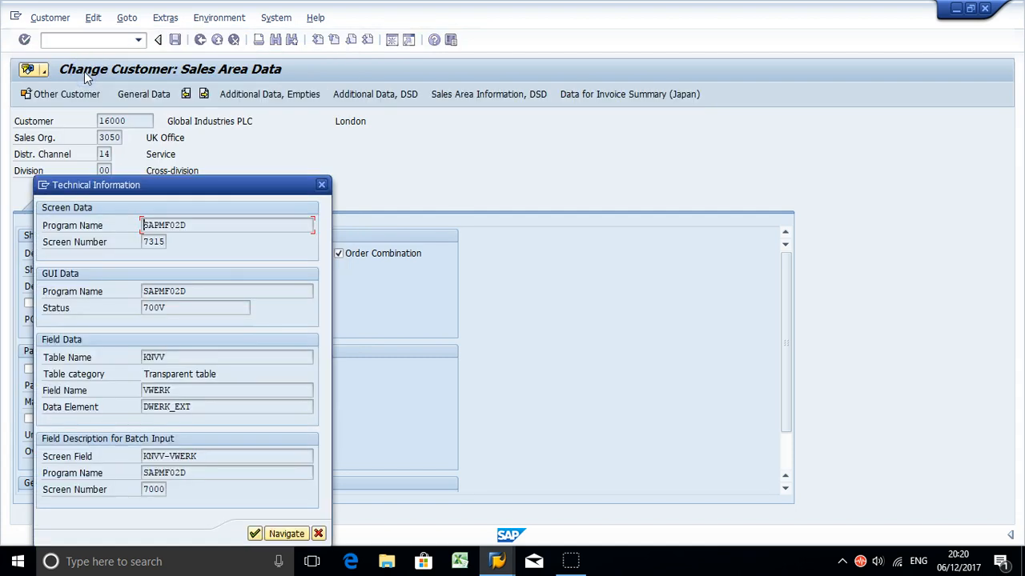
left_click_drag(190, 356, 99, 358)
left_click_drag(181, 390, 114, 392)
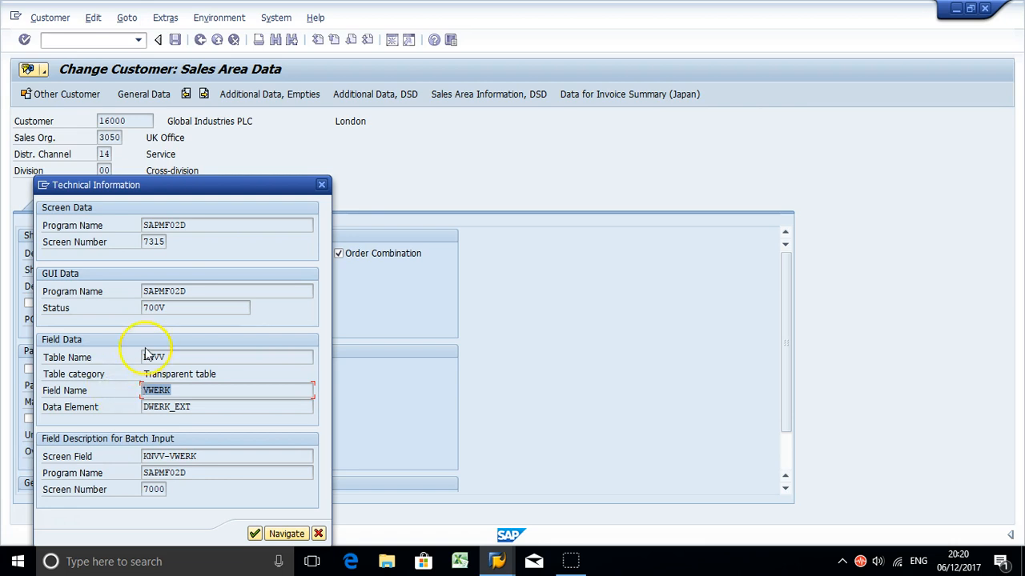
- Switch to the KNA1 entries session, return to the table selection and load table KNVV
left_click(497, 562)
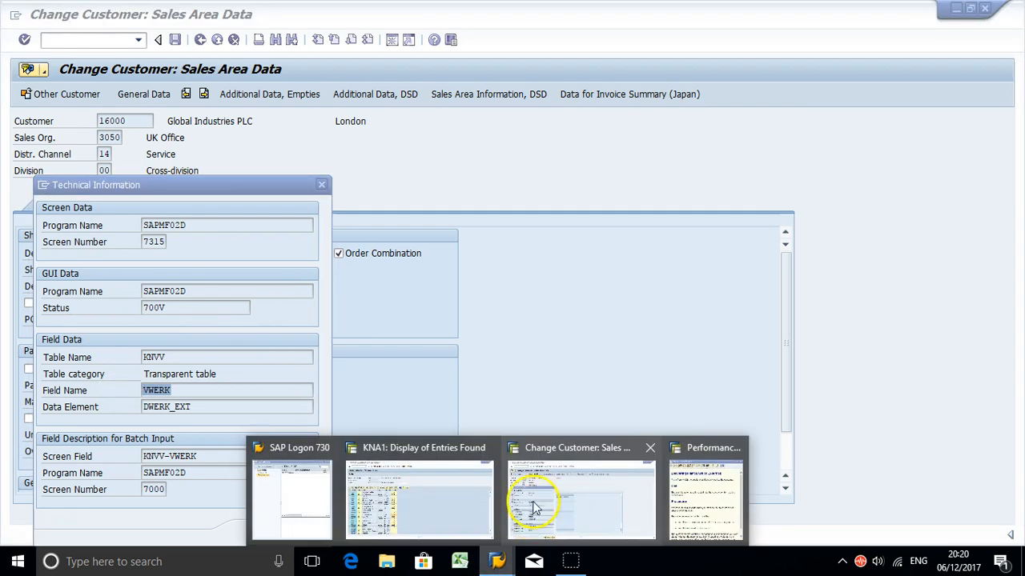
left_click(389, 495)
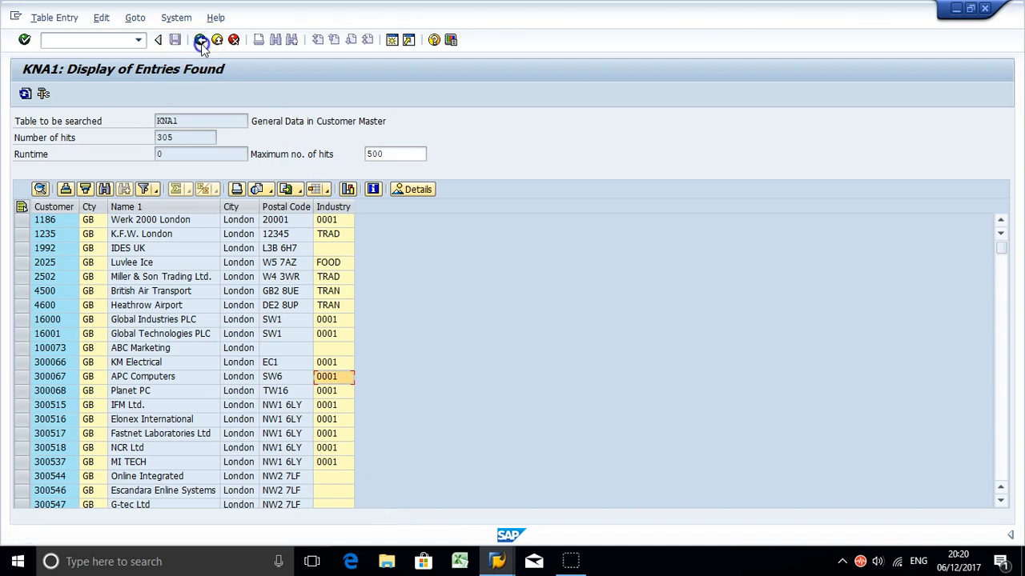
left_click(200, 40)
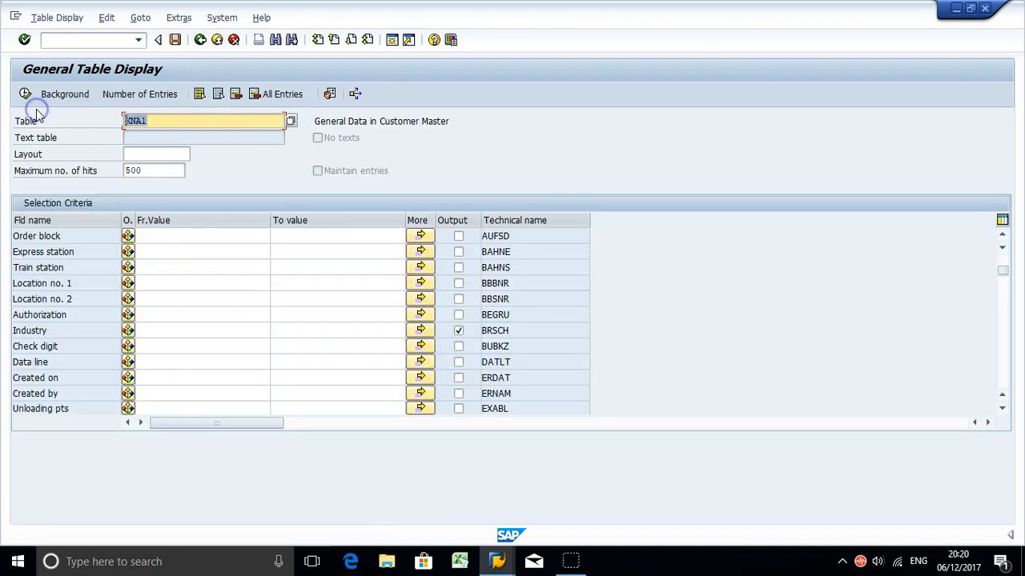
type("KNVV")
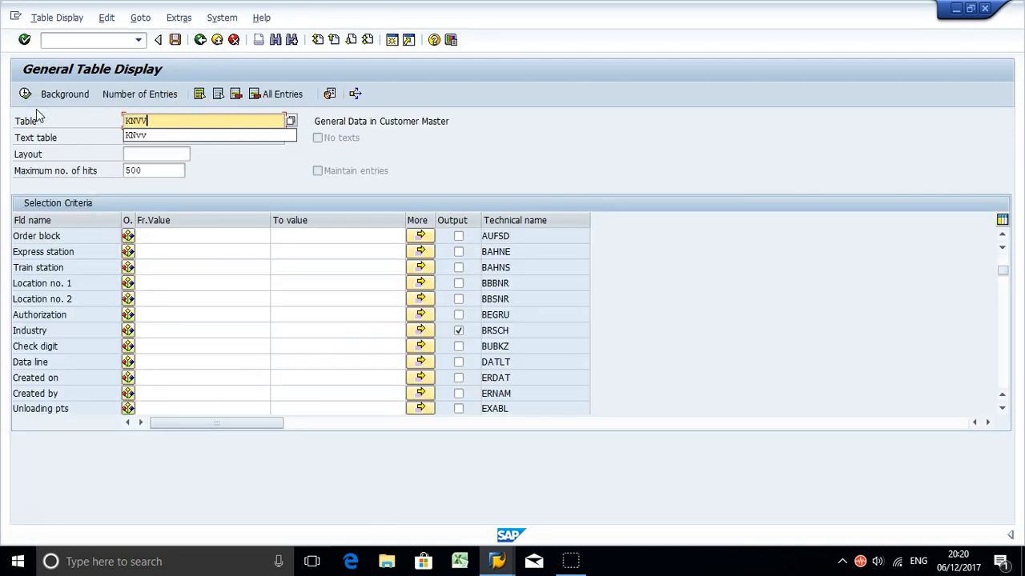
key("Return")
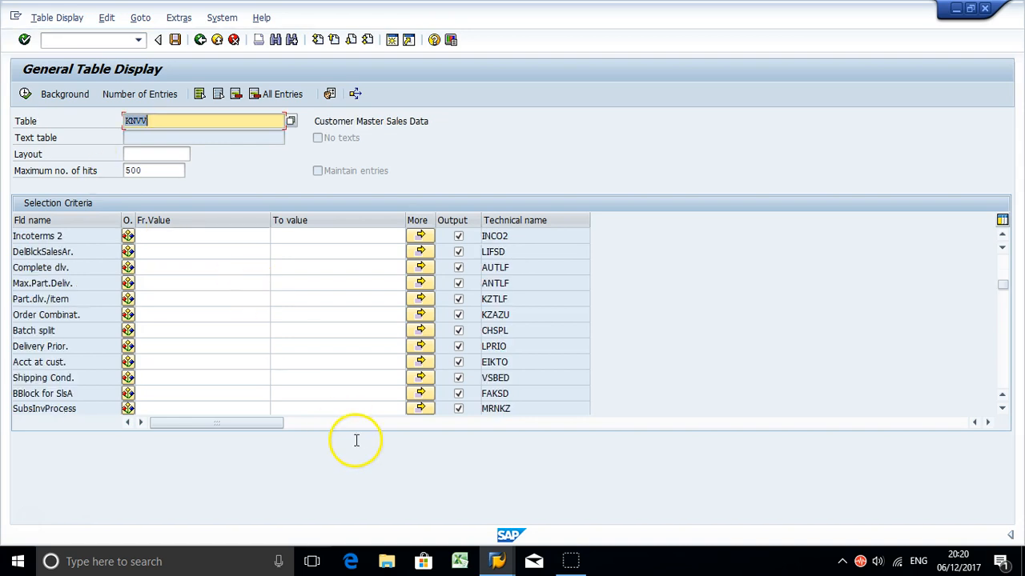
- Close the Delivering Plant help, return to the customer change session and copy the field name VWERK from the technical information
key("F1")
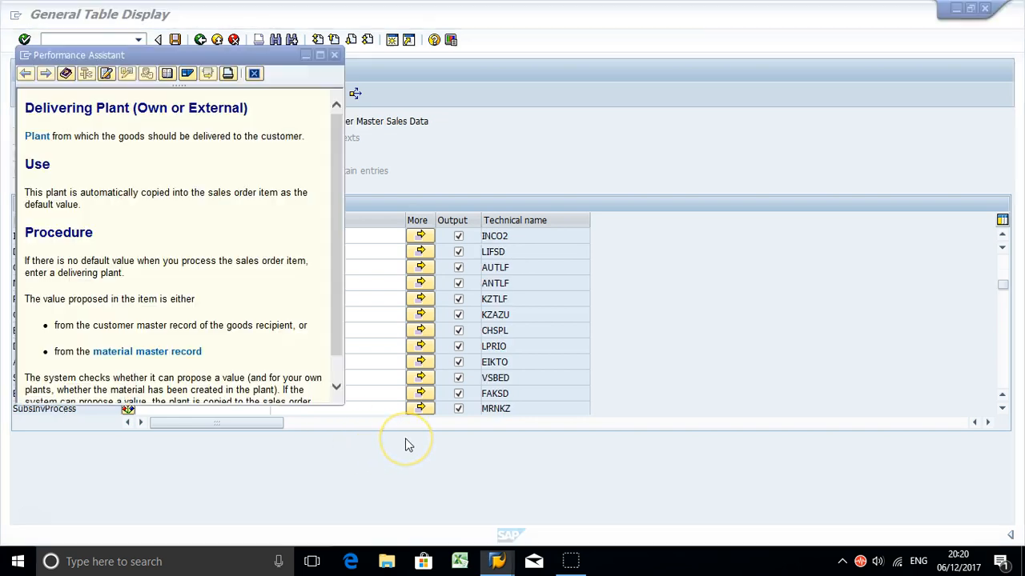
left_click(335, 55)
mouse_move(496, 561)
left_click(584, 507)
left_click_drag(201, 389, 88, 390)
key("ctrl+c")
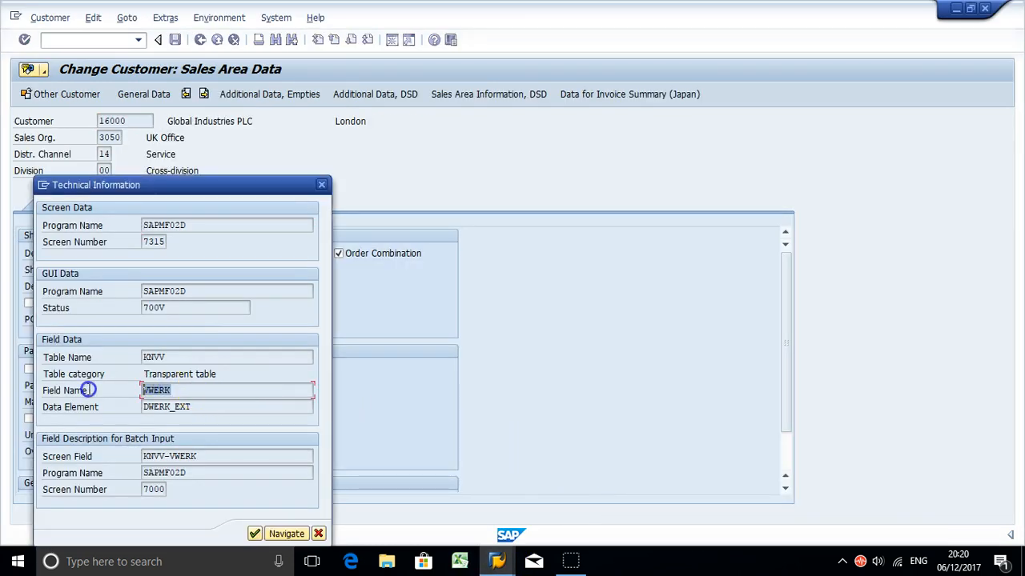
left_click(179, 389)
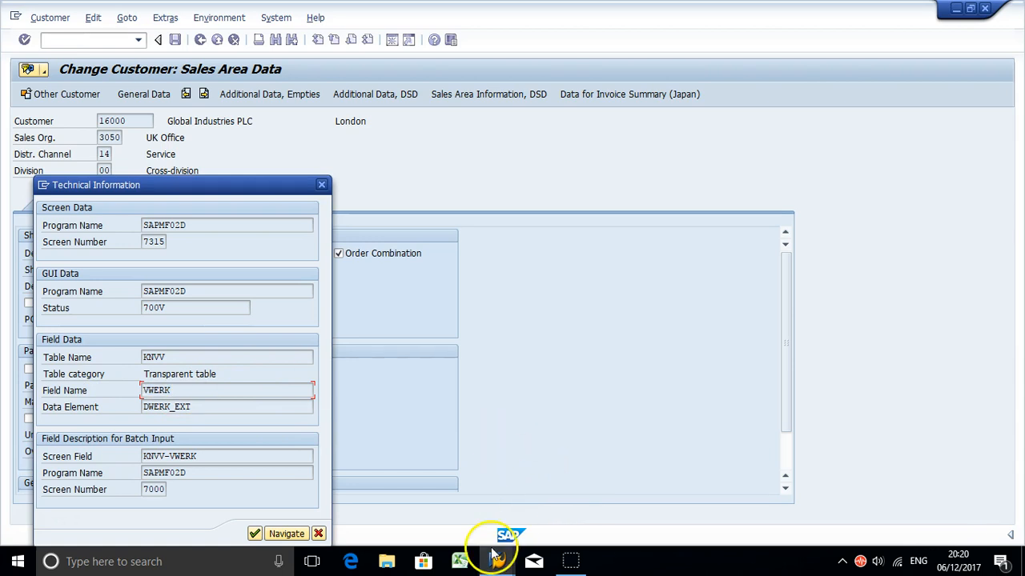
- Switch back to the General Table Display session and search the KNVV selection fields for VWERK
mouse_move(495, 559)
left_click(462, 492)
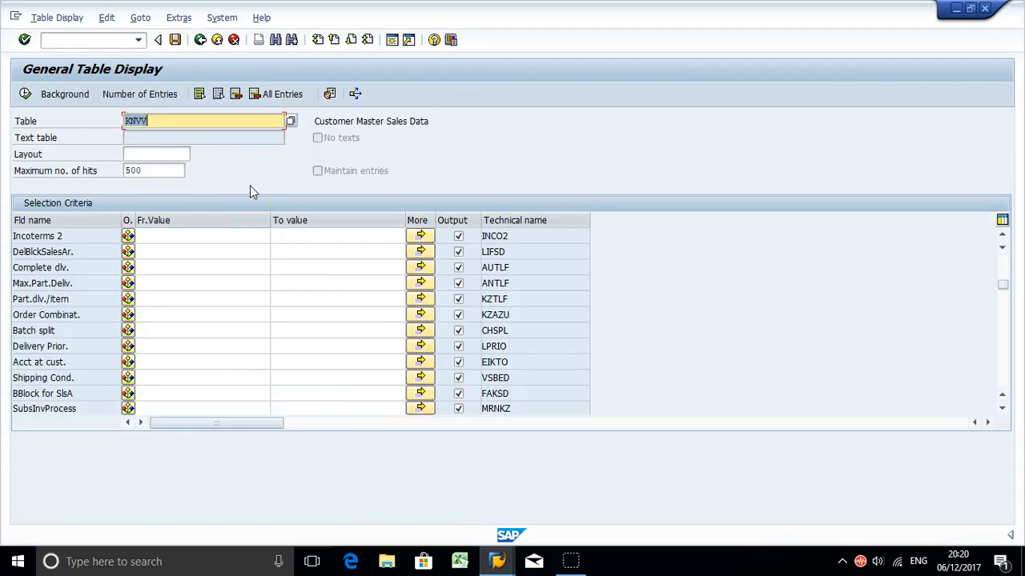
key("ctrl+f")
left_click(229, 207)
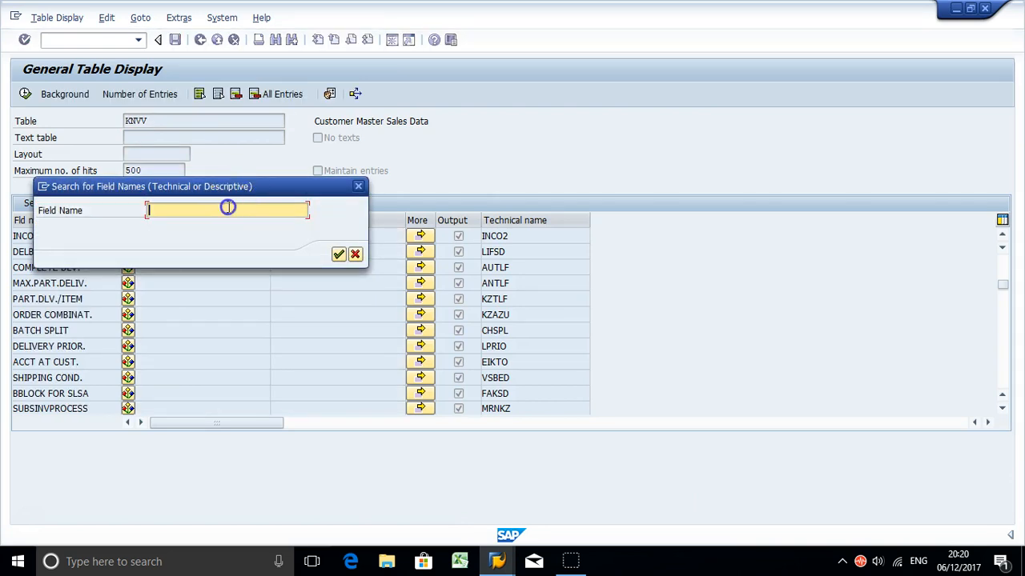
key("ctrl+v")
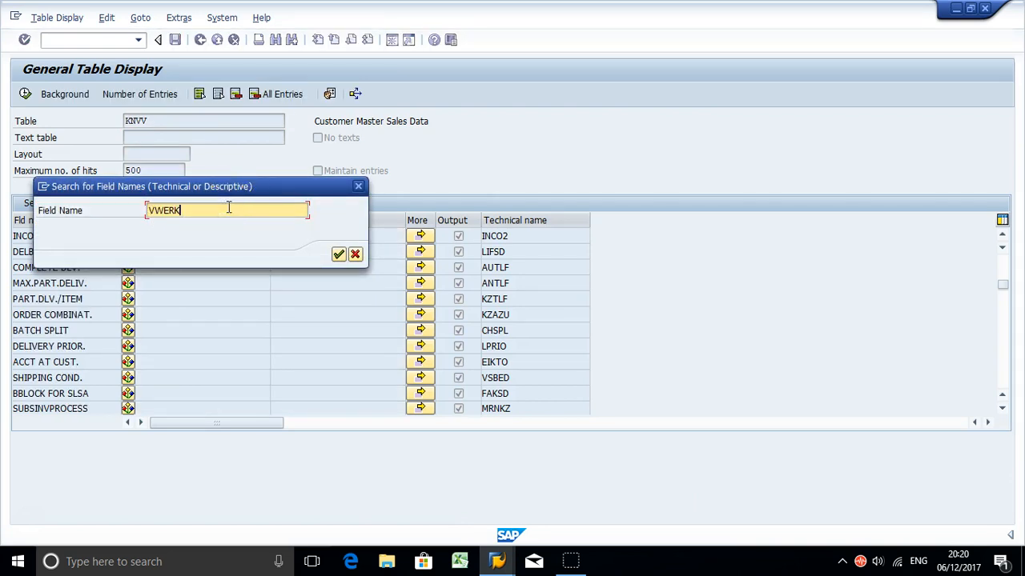
left_click(339, 254)
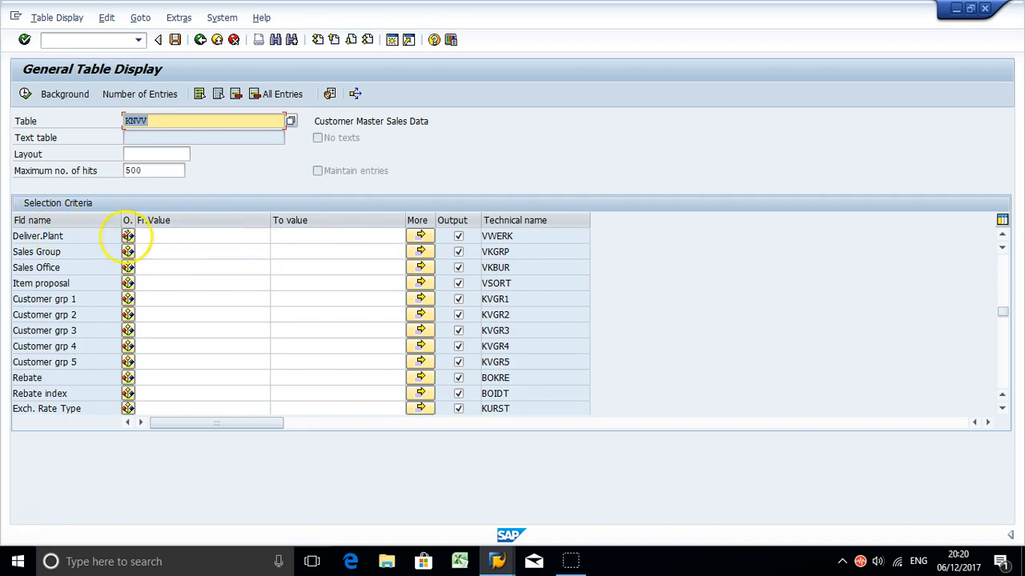
left_click_drag(520, 235, 464, 233)
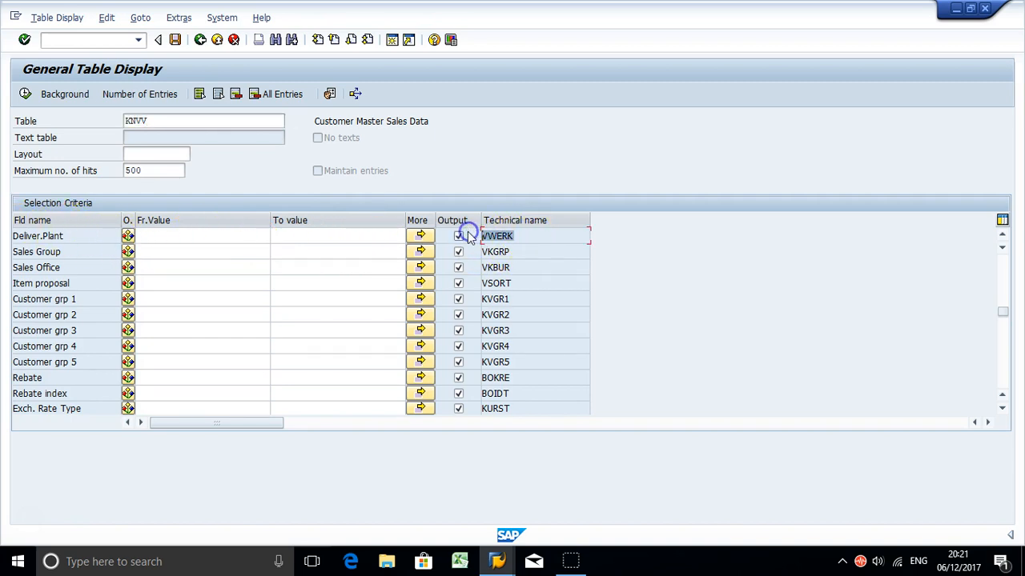
left_click(141, 119)
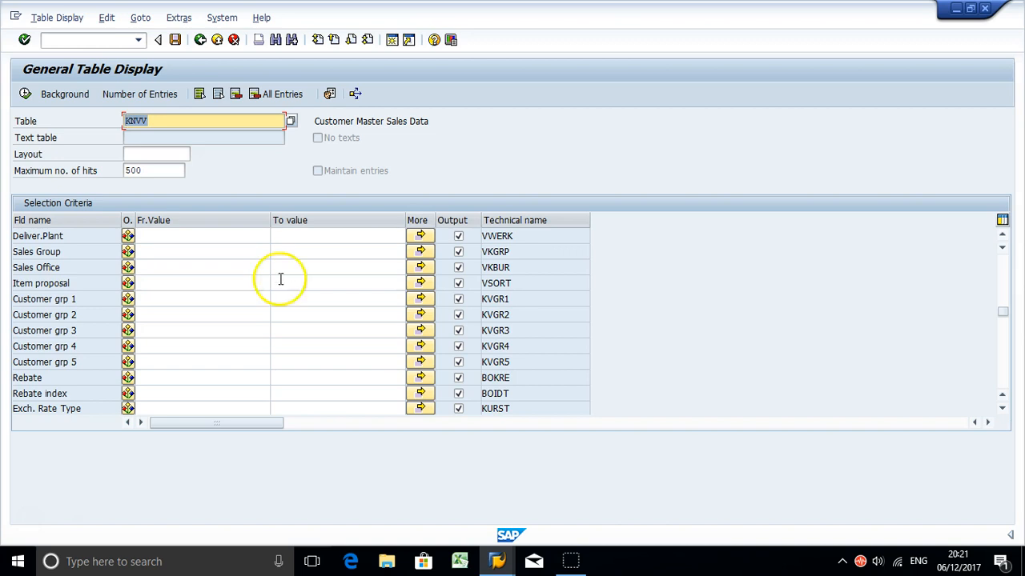
left_click(236, 250)
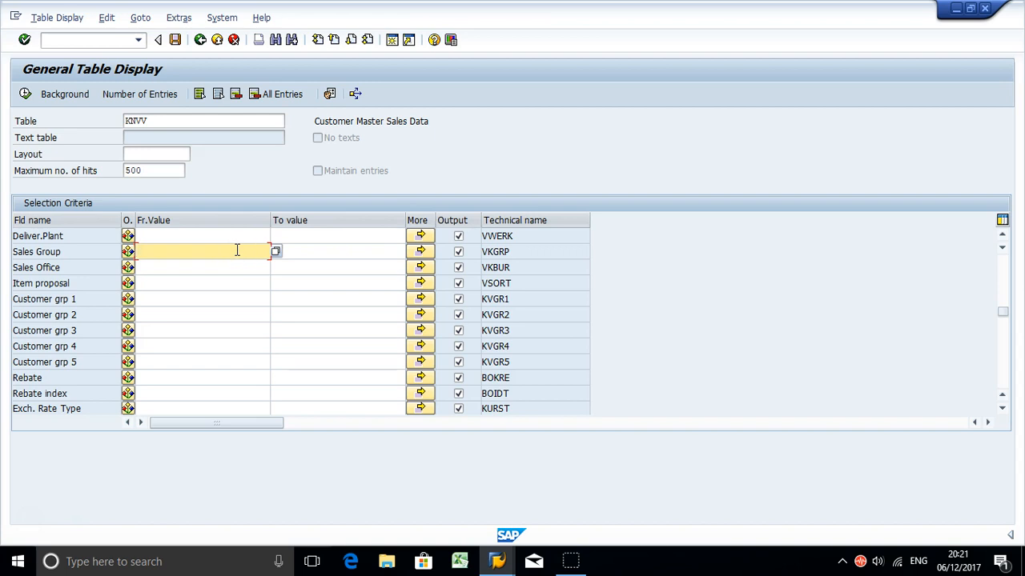